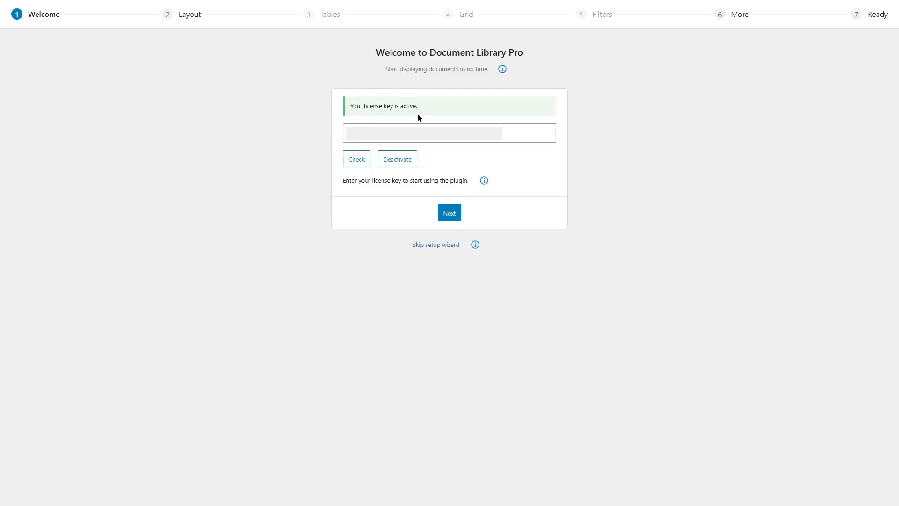
Keep Table as the default library layout, without folders, and continue to the table settings.
click(459, 218)
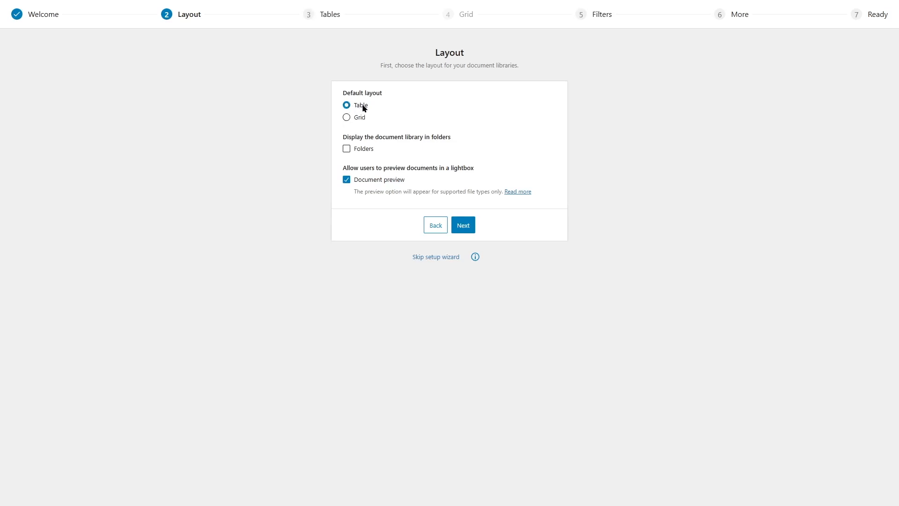
click(347, 118)
click(347, 105)
click(347, 149)
click(347, 150)
click(345, 151)
click(468, 173)
click(467, 232)
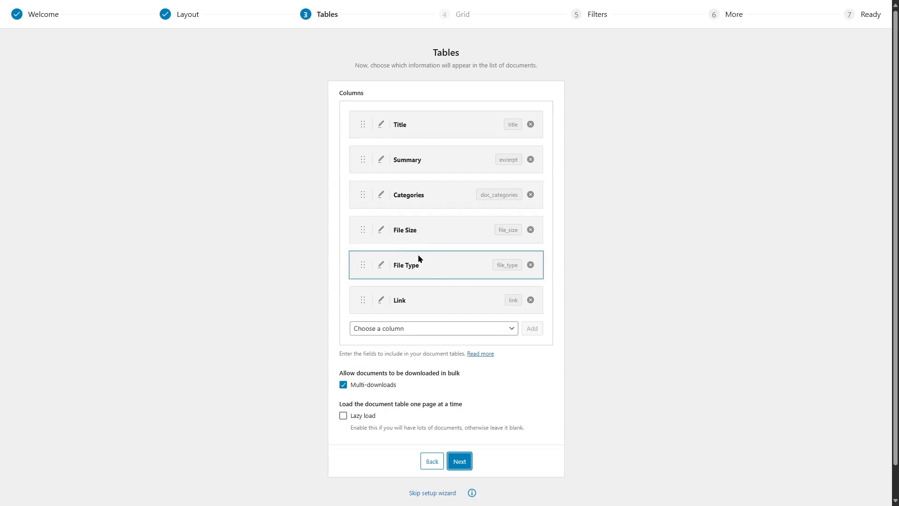
Add a Date column to the document table's columns and remove it again.
mouse_move(362, 299)
mouse_down()
mouse_move(353, 128)
mouse_move(349, 299)
mouse_up()
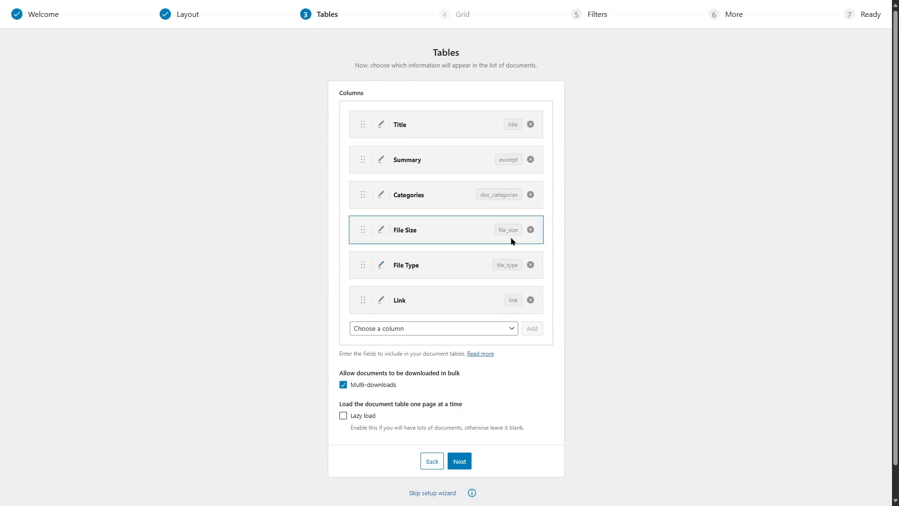
click(417, 330)
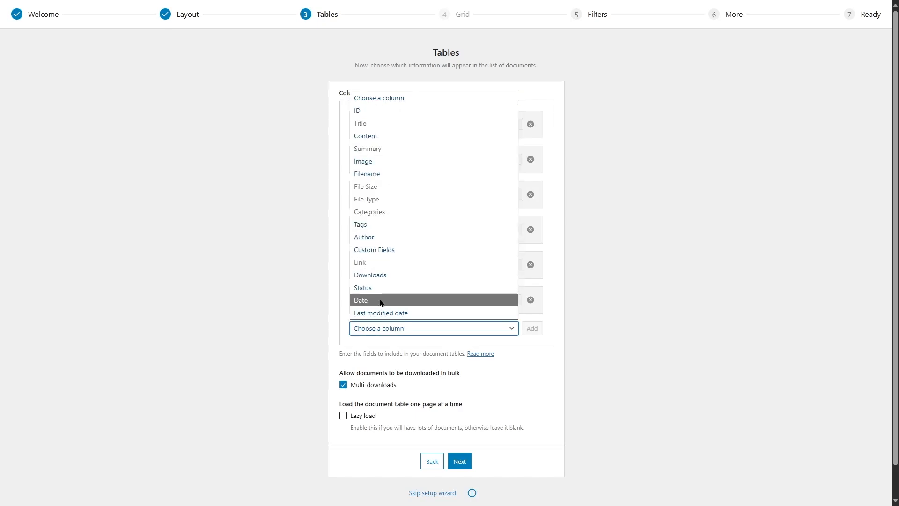
click(659, 296)
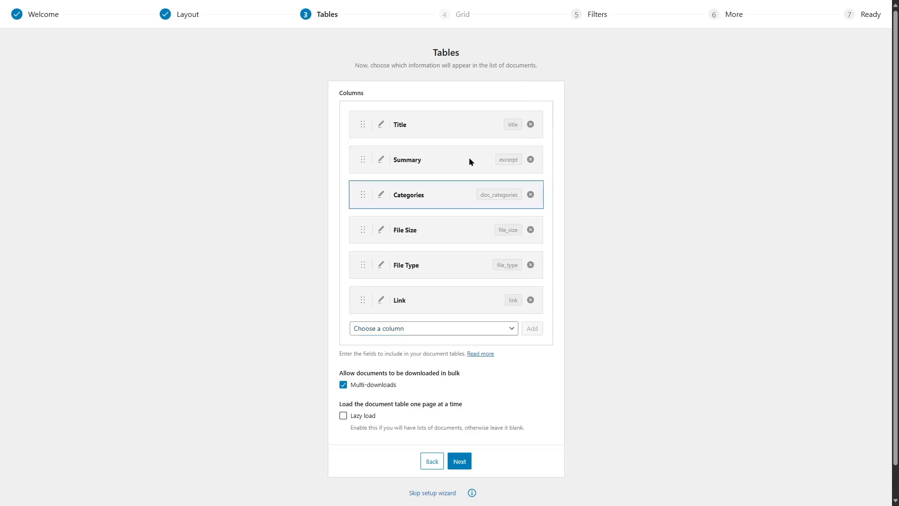
click(443, 334)
click(420, 302)
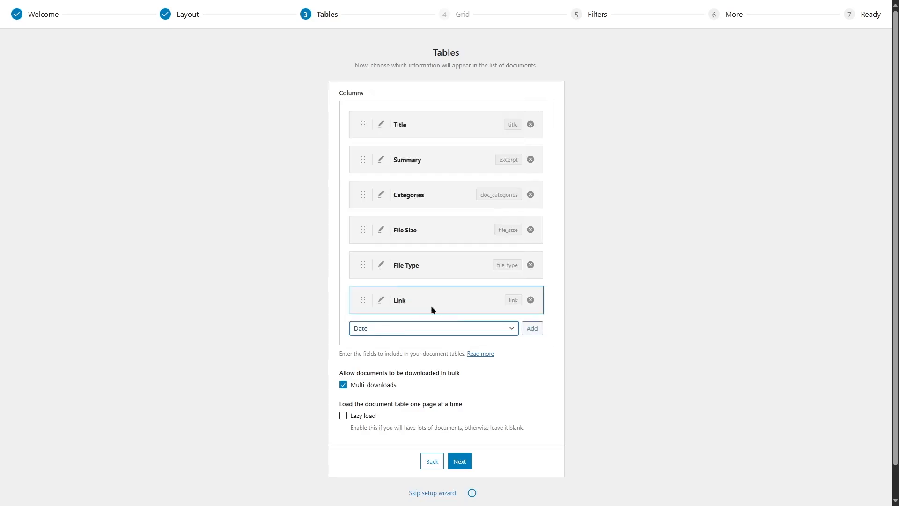
click(531, 329)
click(531, 337)
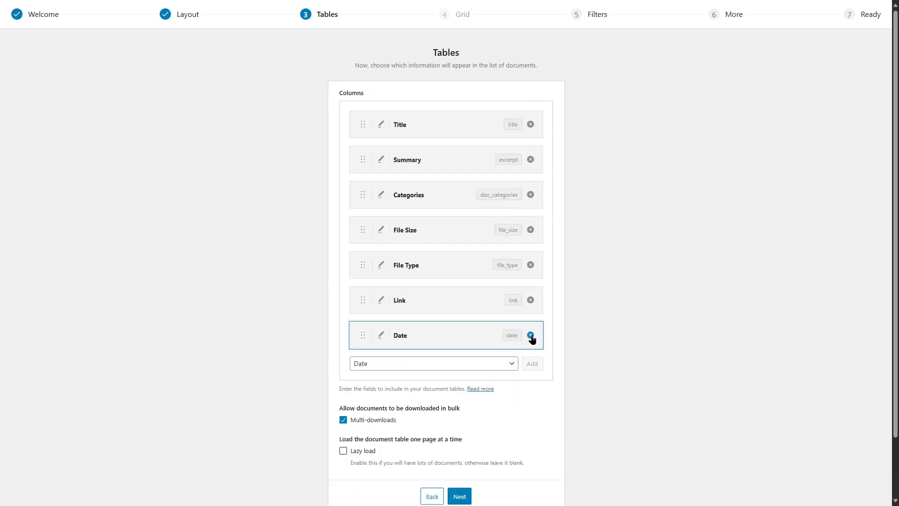
Examine the advanced settings of the Link column, including heading, width and responsive options, and close its editor.
click(380, 300)
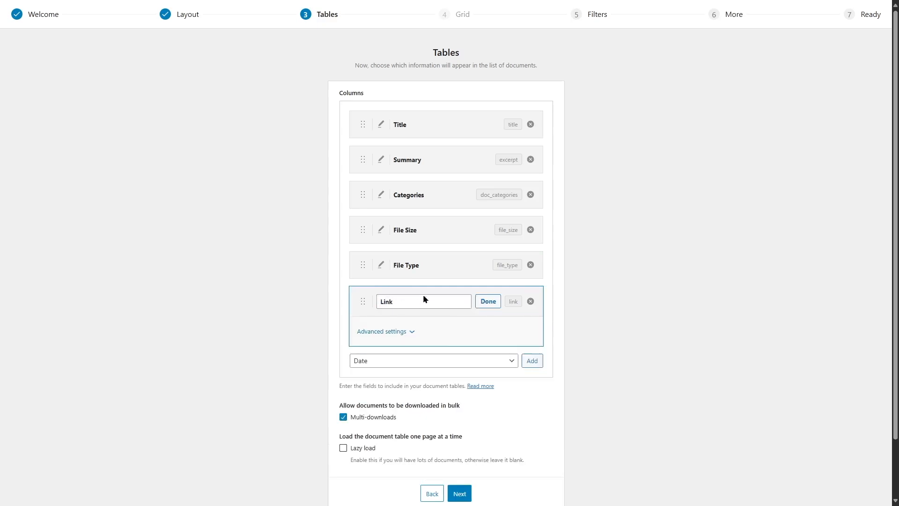
click(412, 332)
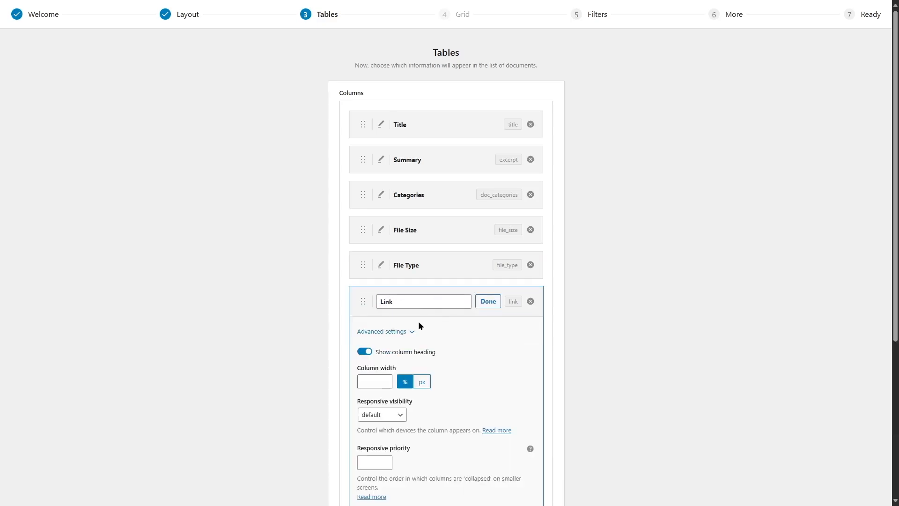
scroll(335, 305, down, 1)
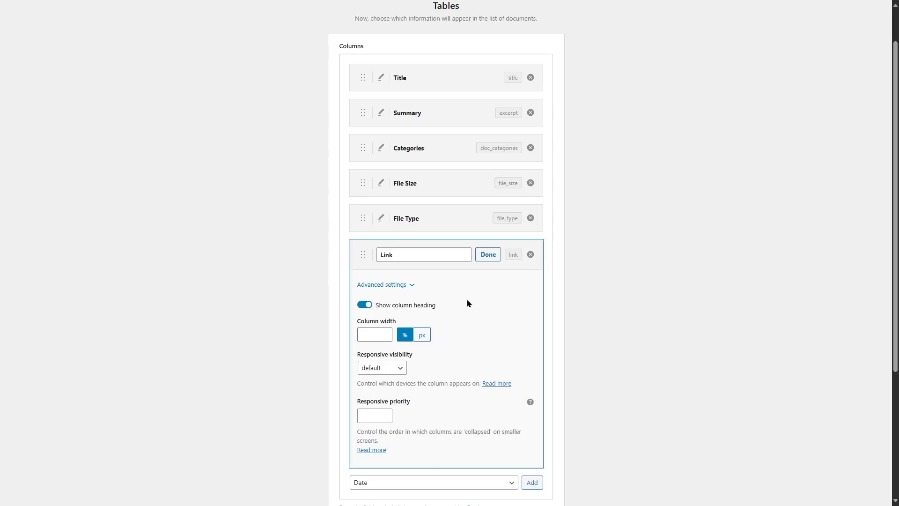
click(489, 254)
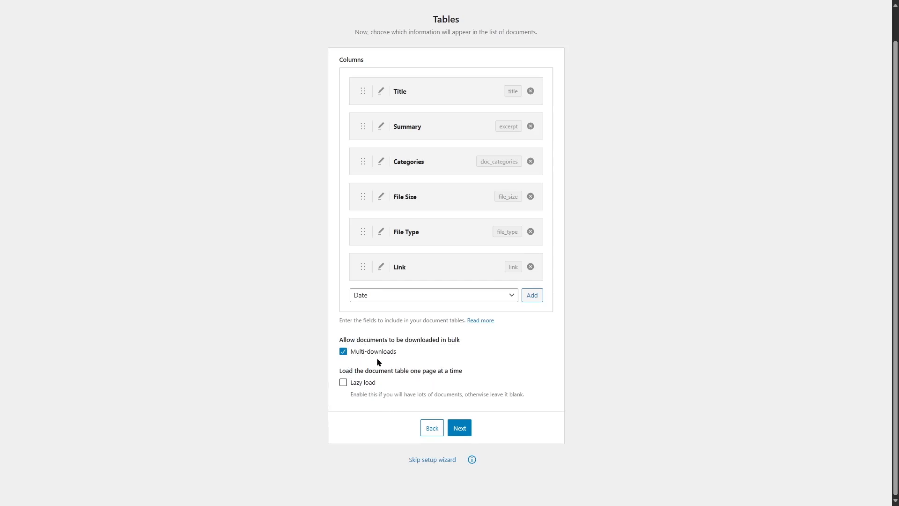
Enable lazy load for the document table and continue to the document filters.
click(343, 382)
click(460, 427)
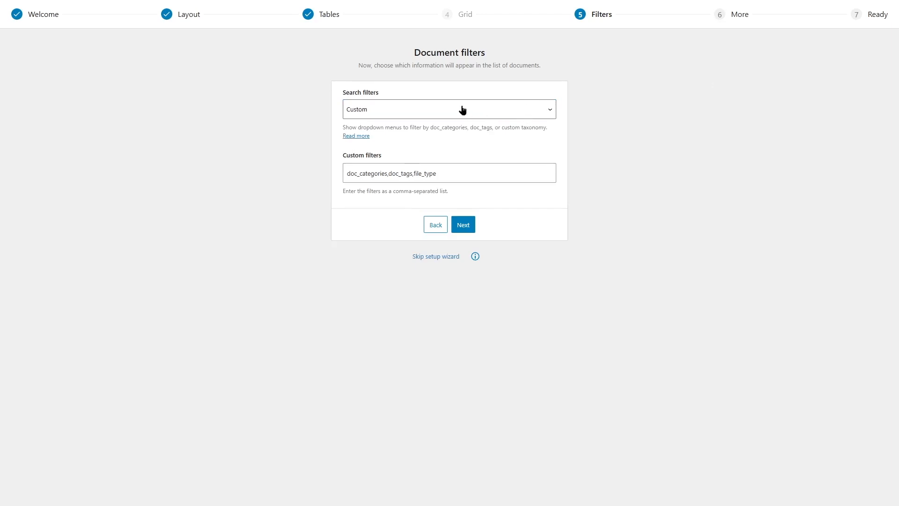
Try the Disabled and column-based search filter options, set the filters back to Custom, and continue the setup.
click(551, 109)
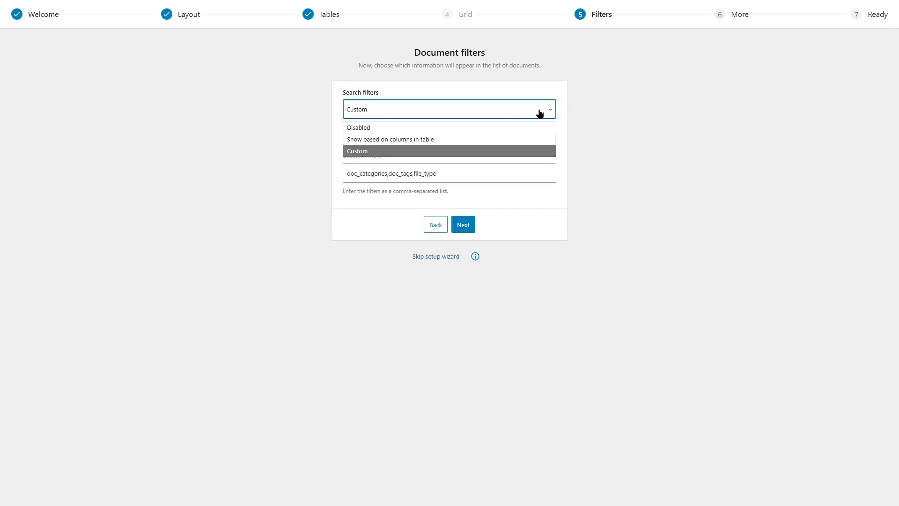
click(400, 126)
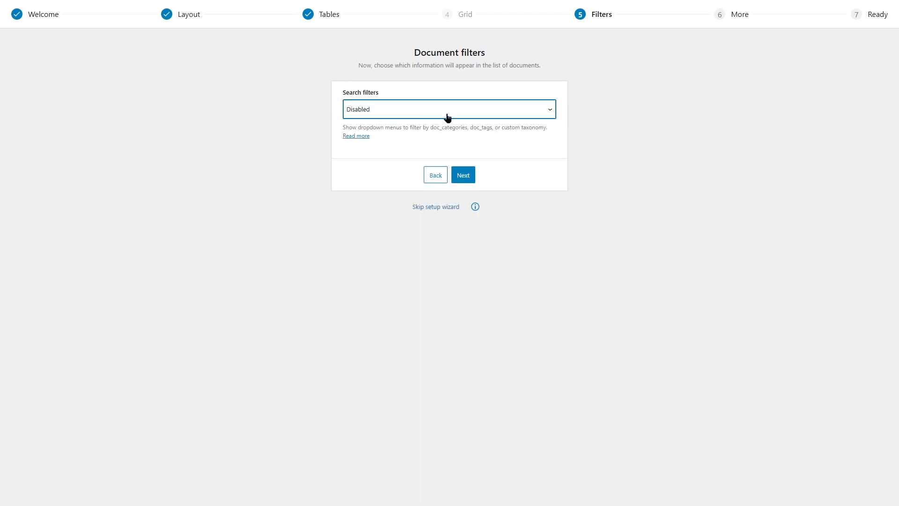
click(467, 115)
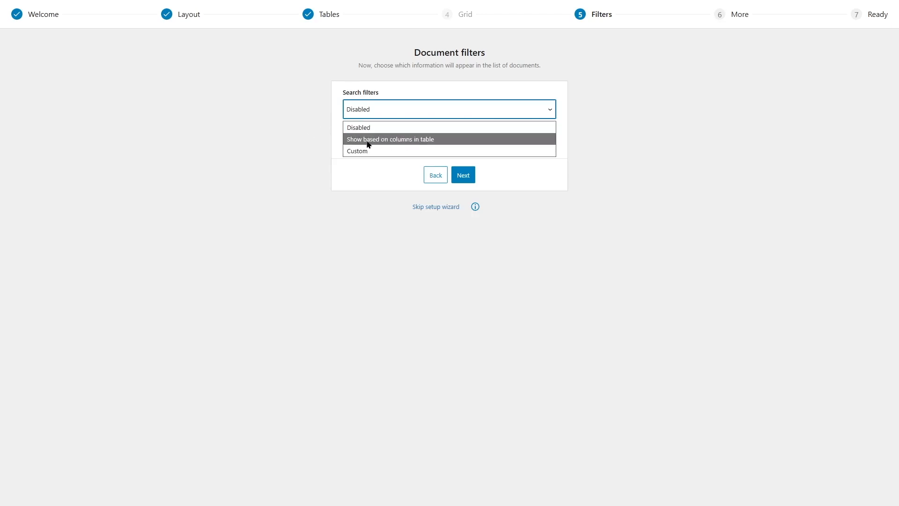
click(400, 139)
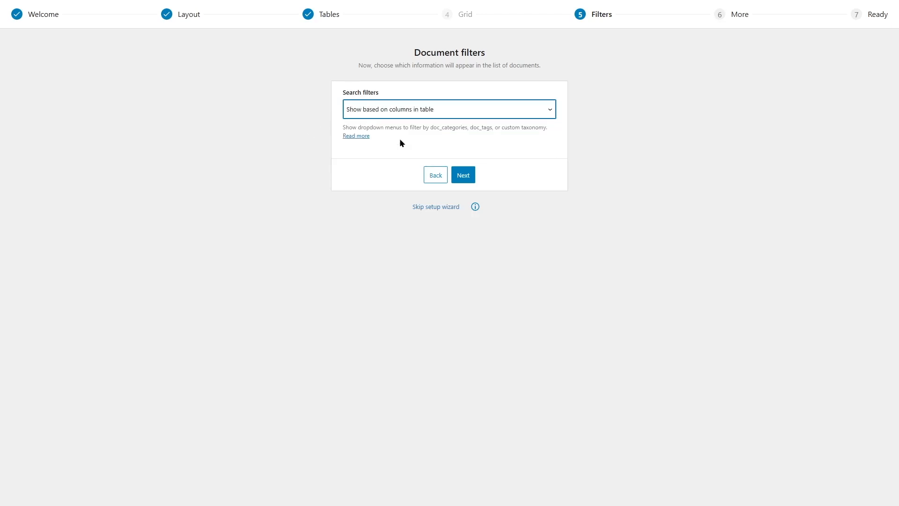
click(500, 112)
click(383, 149)
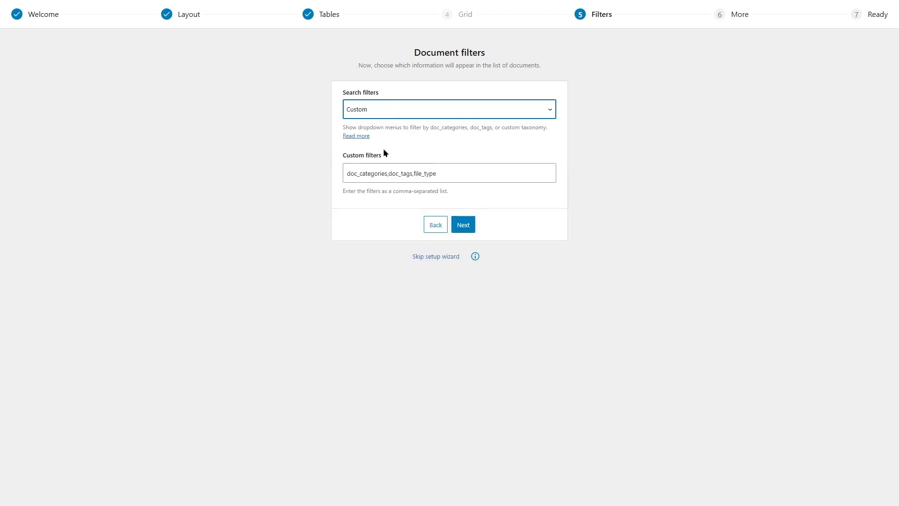
click(617, 119)
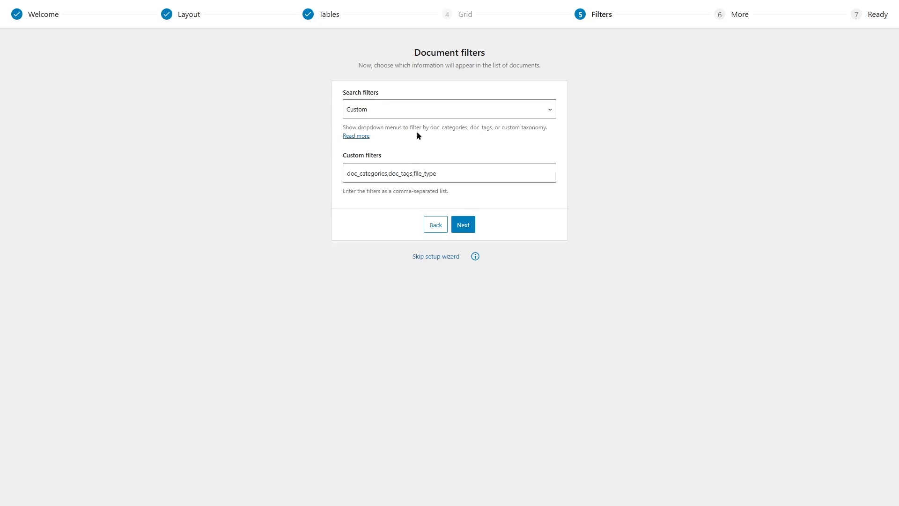
click(467, 228)
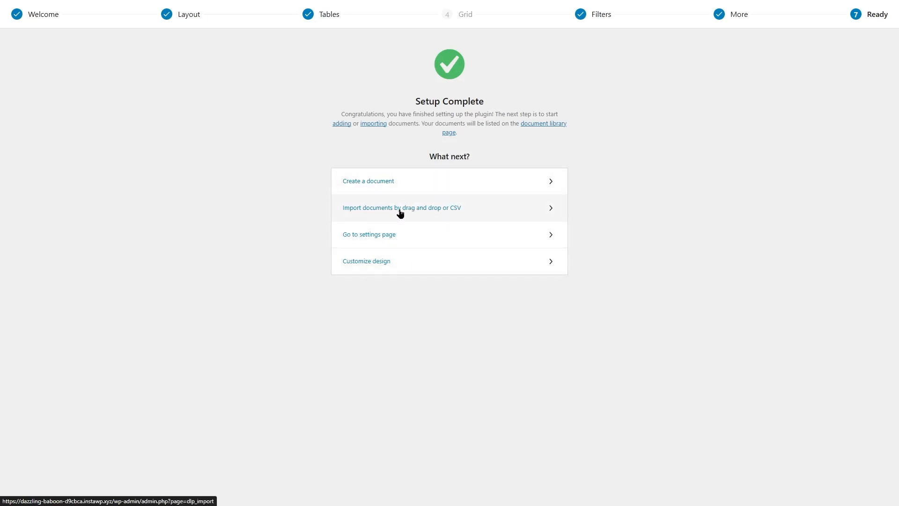
Open the plugin's settings page from the completed setup and review the General options.
click(361, 239)
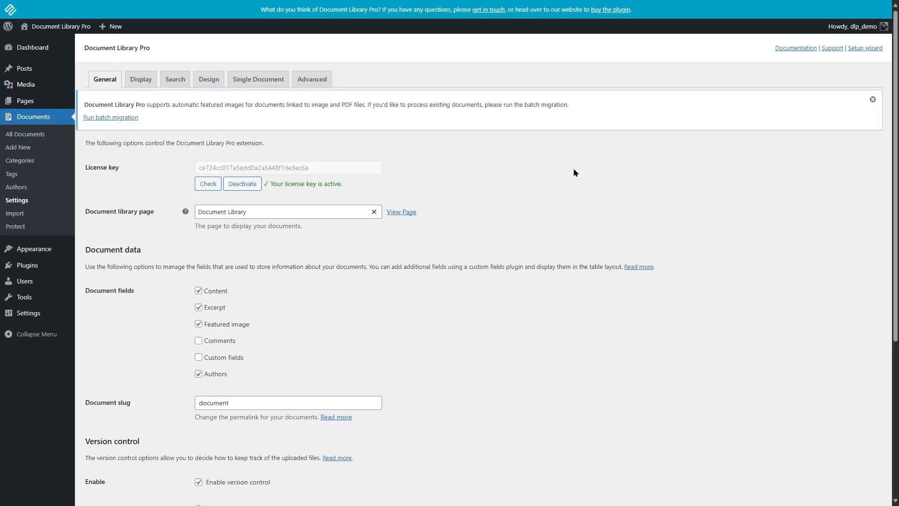
mouse_move(898, 109)
mouse_down()
mouse_move(895, 257)
mouse_move(895, 104)
mouse_up()
scroll(351, 285, down, 5)
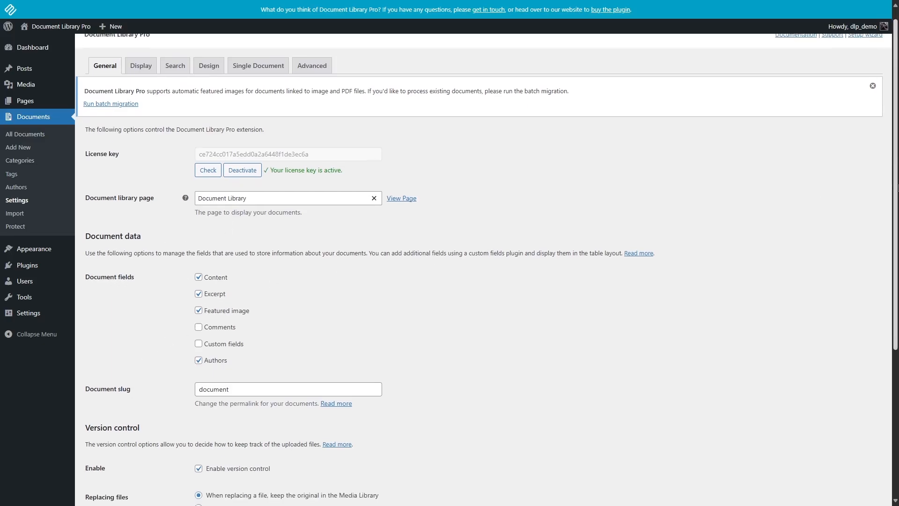
scroll(794, 174, up, 5)
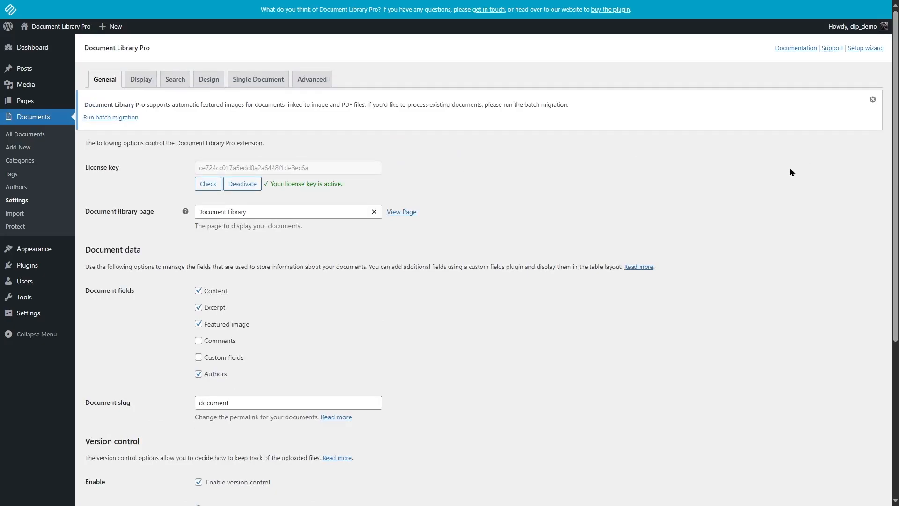
Visit the live site and look through the table of documents on the document library page.
click(49, 43)
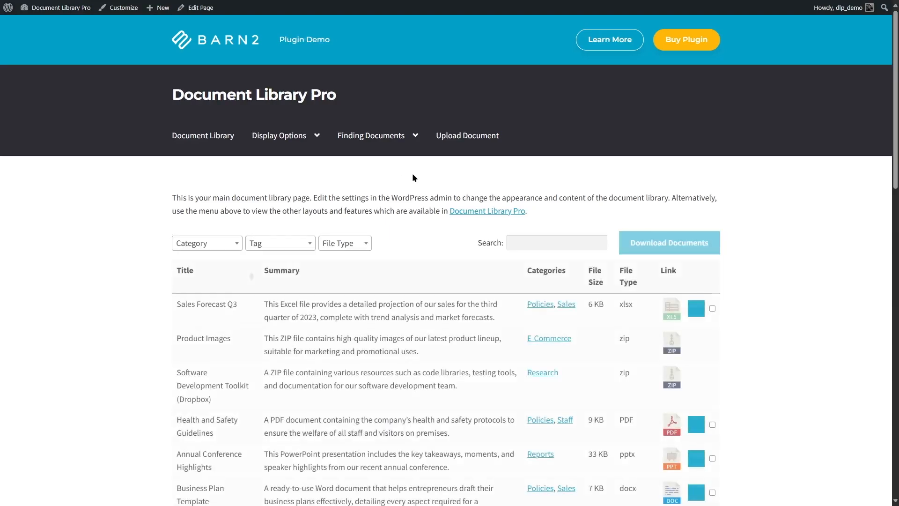
scroll(412, 173, down, 2)
scroll(240, 188, down, 1)
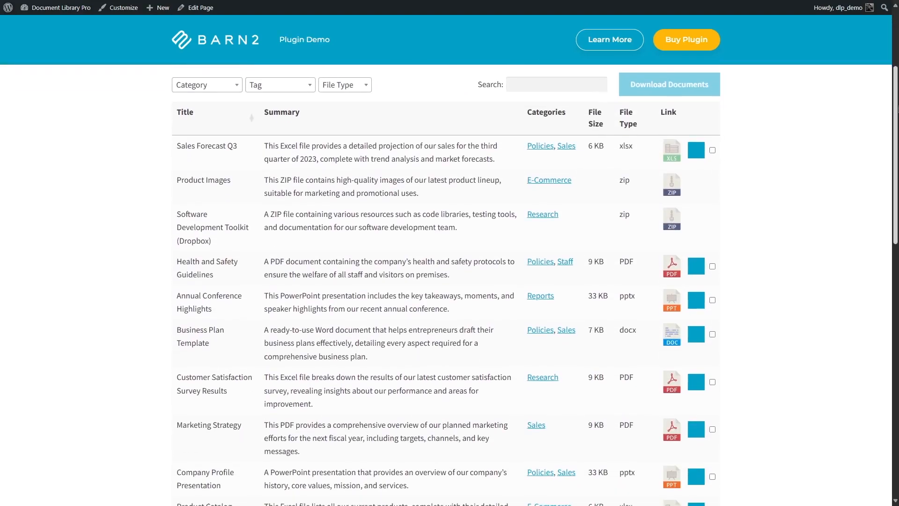
scroll(240, 188, up, 2)
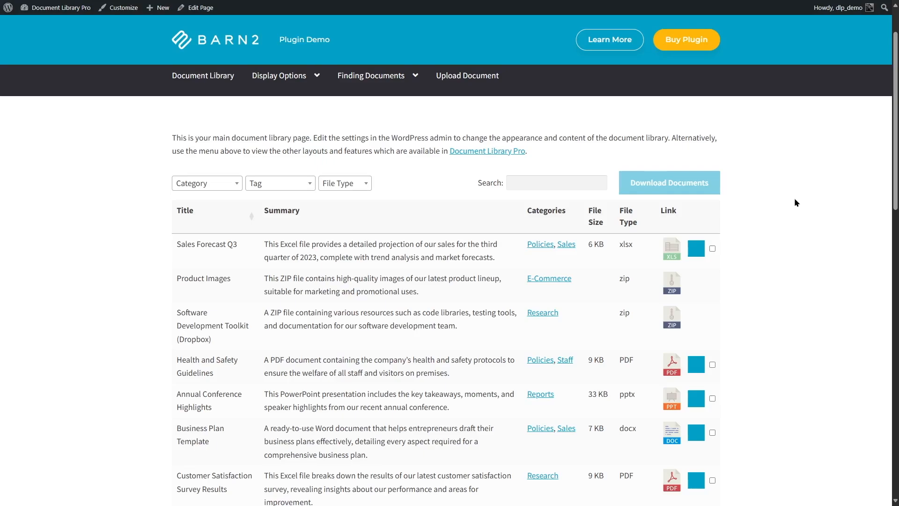
Preview the Sales Forecast Q3 document in a lightbox and close the preview.
click(698, 250)
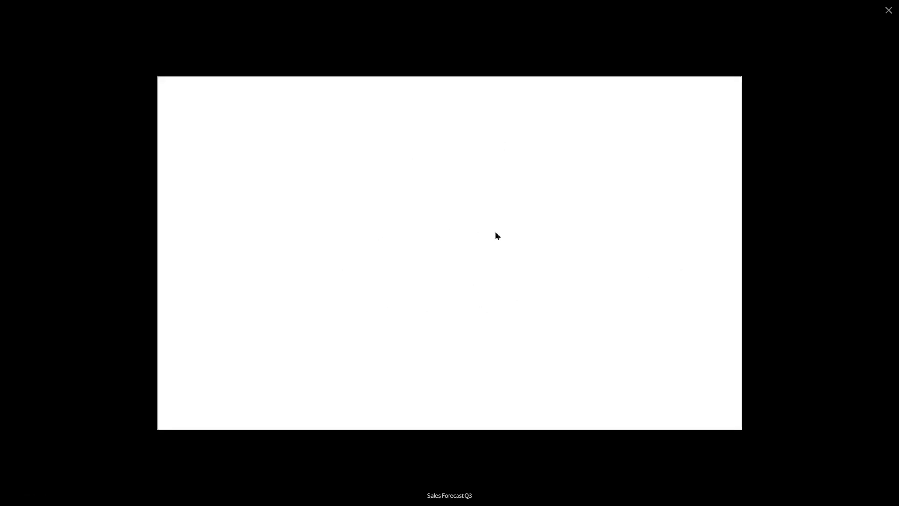
click(889, 11)
mouse_move(895, 149)
mouse_down()
mouse_move(895, 408)
mouse_move(895, 147)
mouse_up()
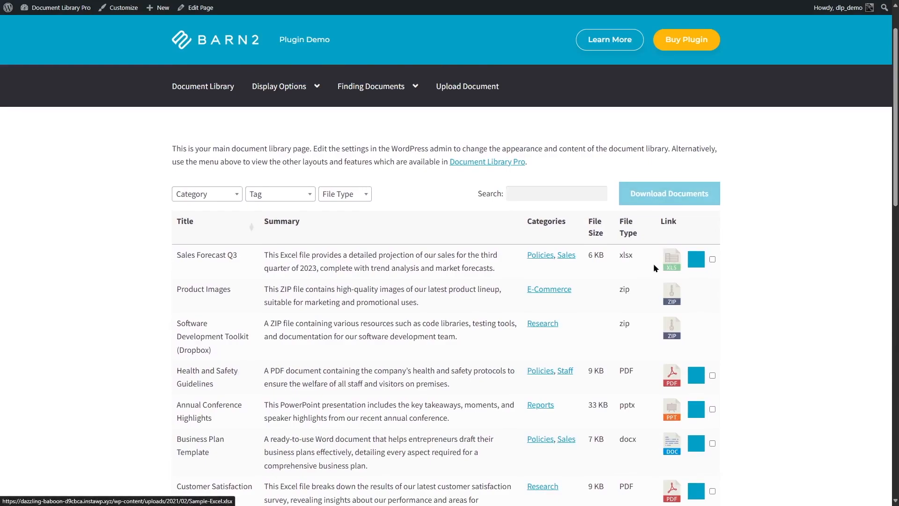
Search the document library for "software" and clear the search.
click(580, 198)
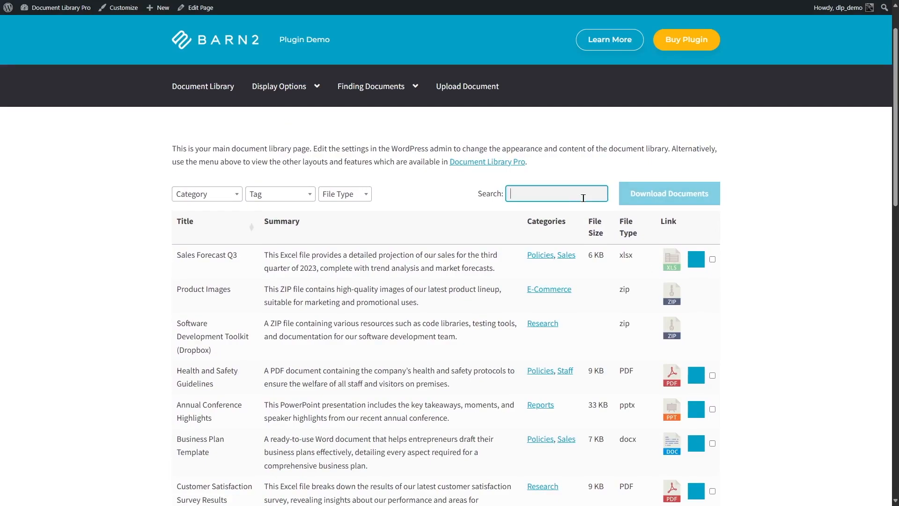
text(software)
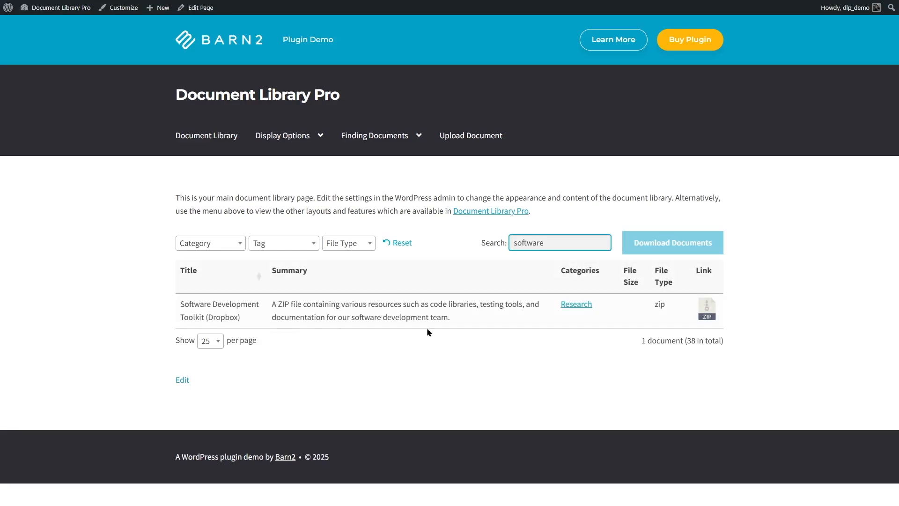
key(ctrl+a)
key(BackSpace)
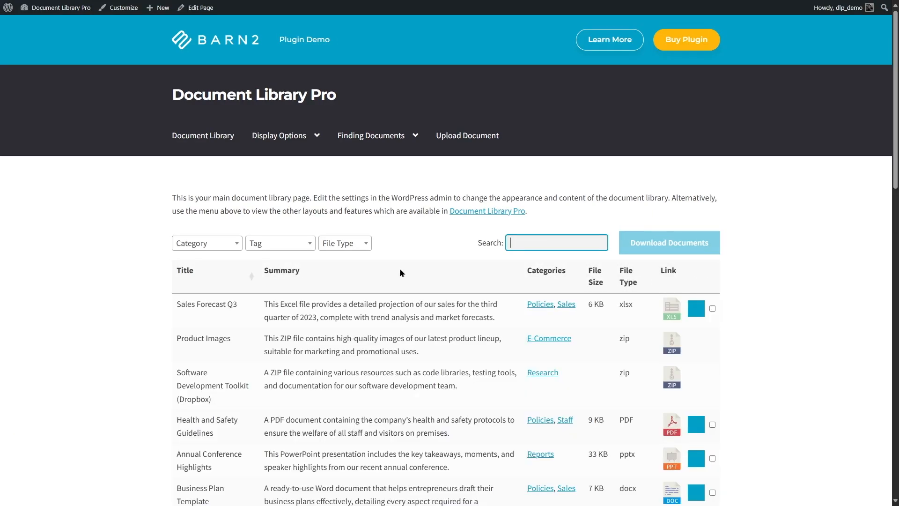
Examine the choices in the Category, Tag and File Type filters without applying any.
click(230, 247)
click(258, 247)
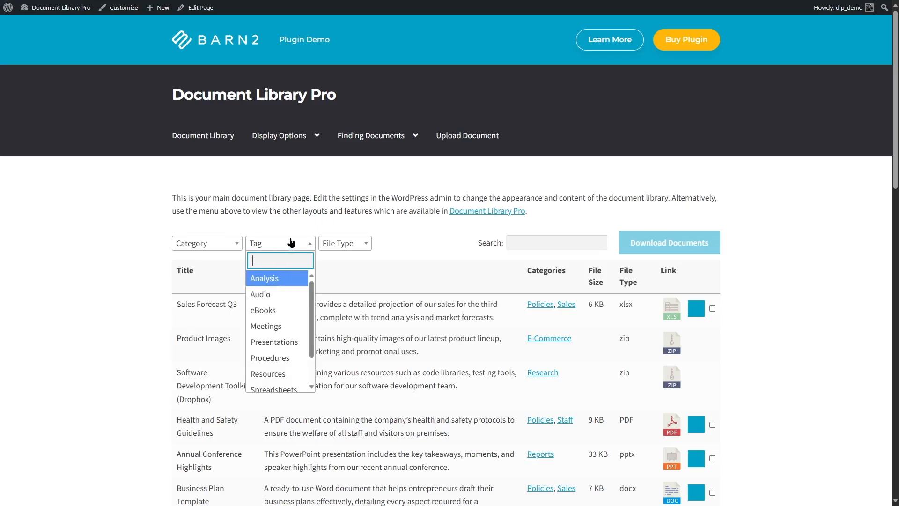
click(348, 249)
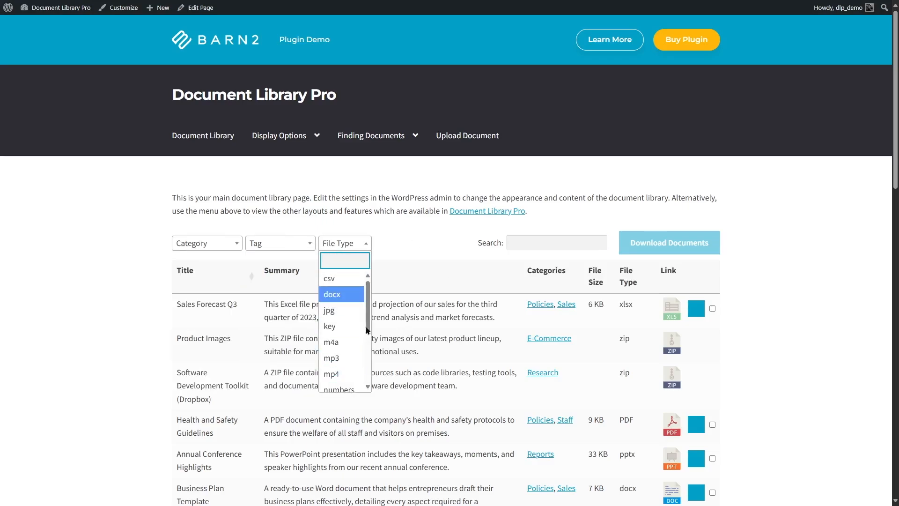
click(423, 239)
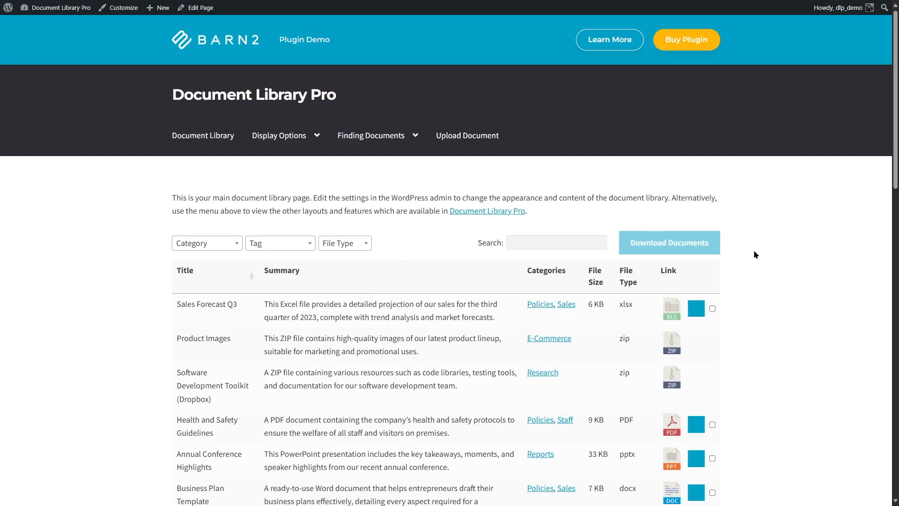
Select Sales Forecast Q3, Health and Safety Guidelines, Annual Conference Highlights and Business Plan Template for bulk download.
click(713, 308)
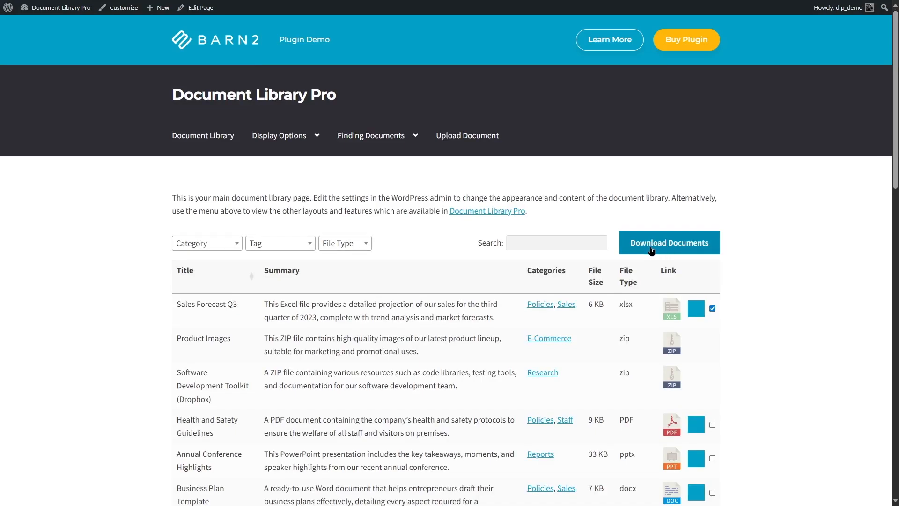
scroll(652, 251, down, 4)
click(713, 294)
click(713, 328)
drag(893, 163, 892, 104)
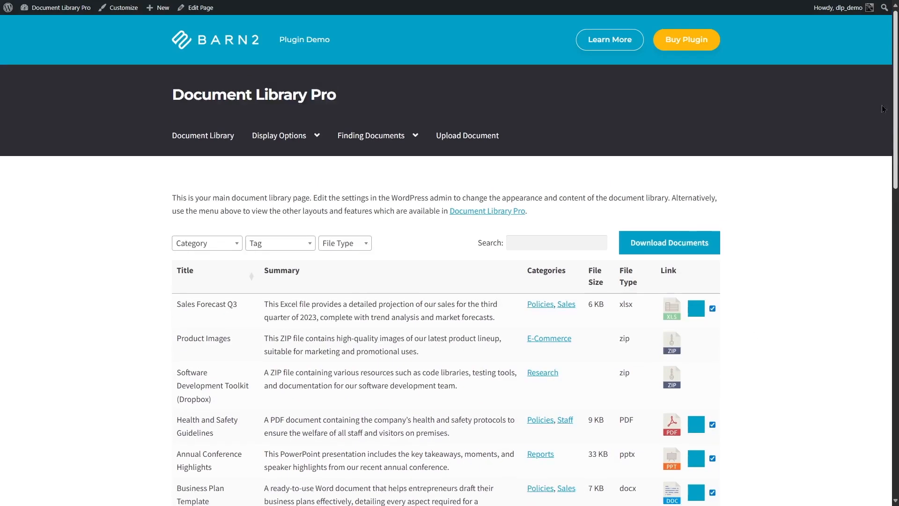
scroll(796, 229, down, 3)
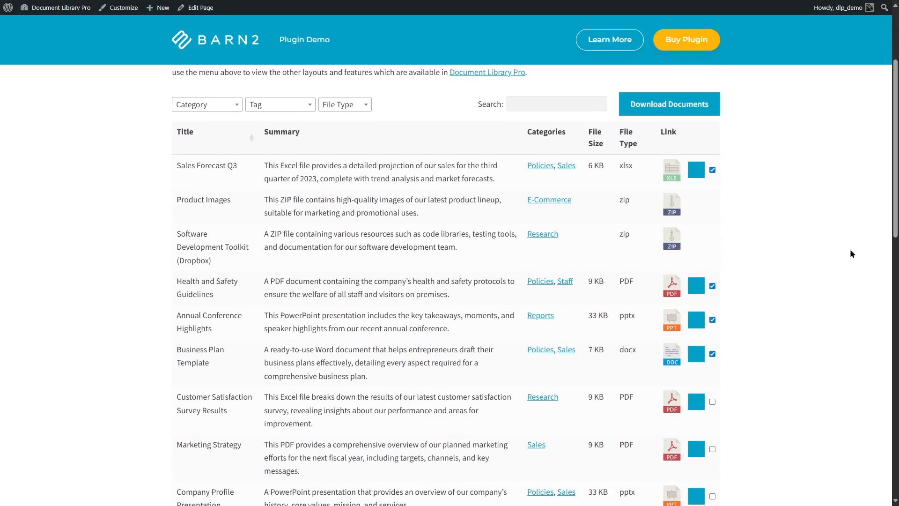
drag(895, 187, 895, 134)
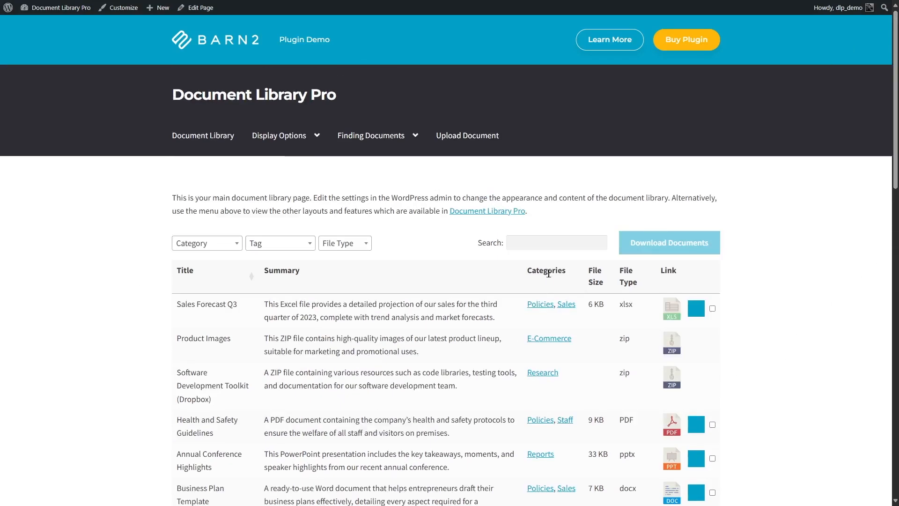
Open the Media Library from the site's admin dashboard, show its file upload area and close that area without uploading anything.
mouse_move(35, 8)
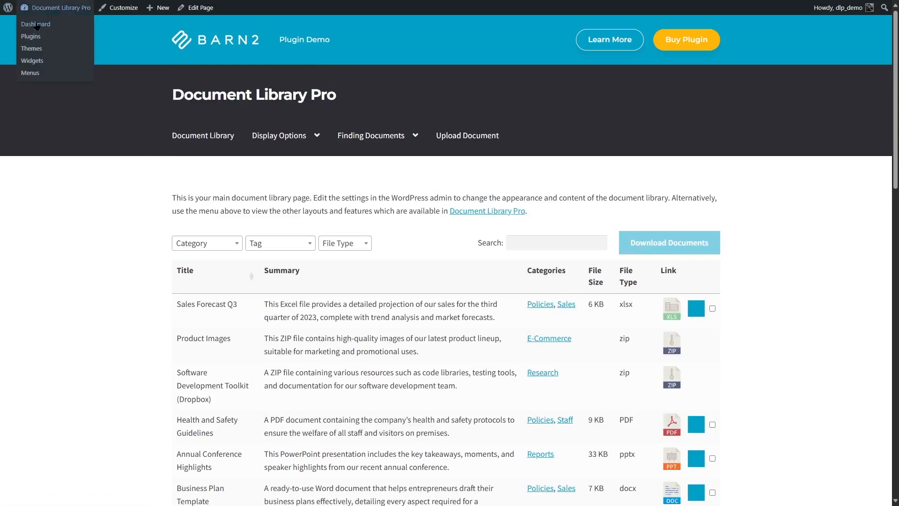
click(36, 24)
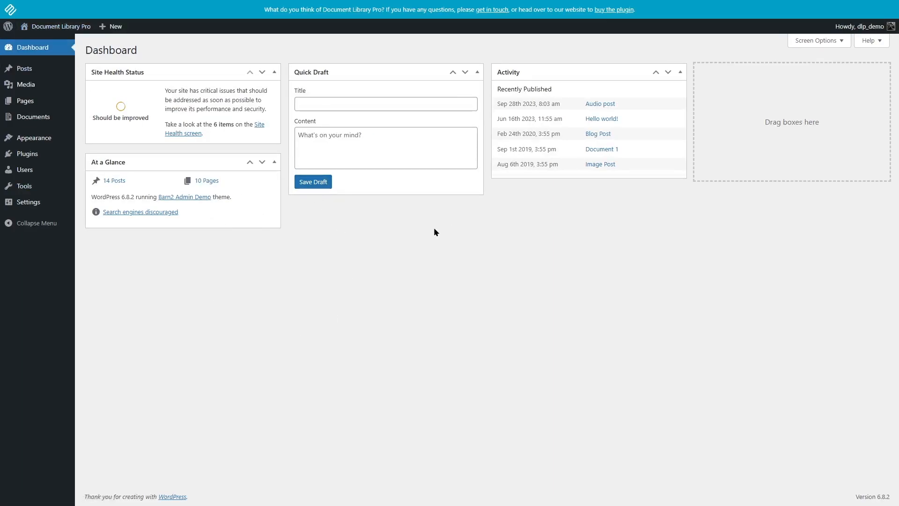
mouse_move(49, 87)
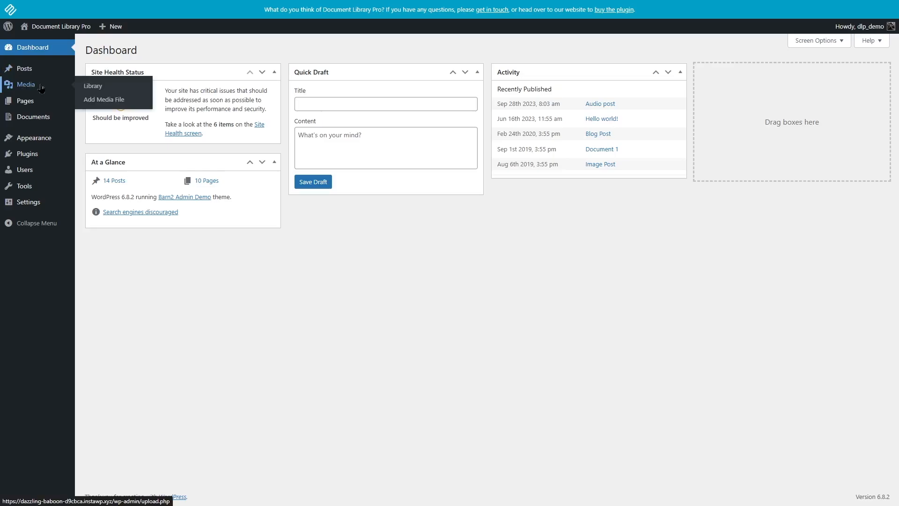
click(41, 88)
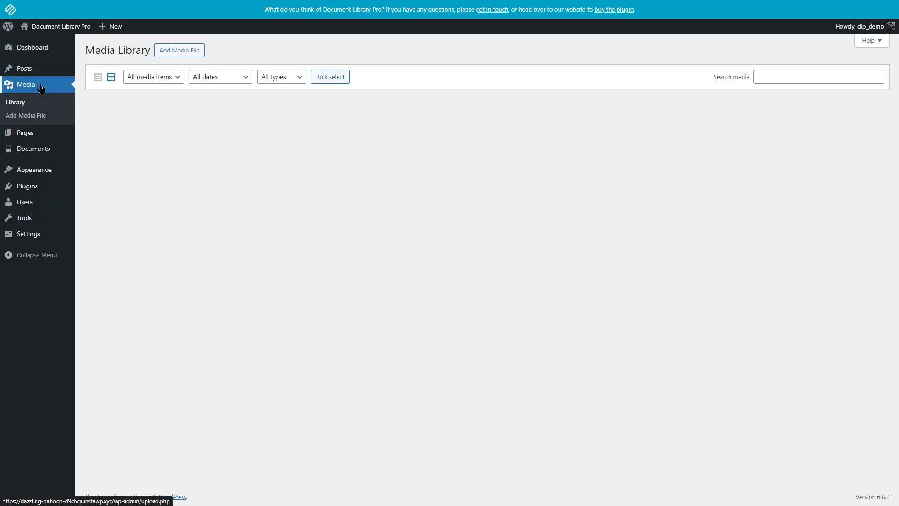
click(180, 51)
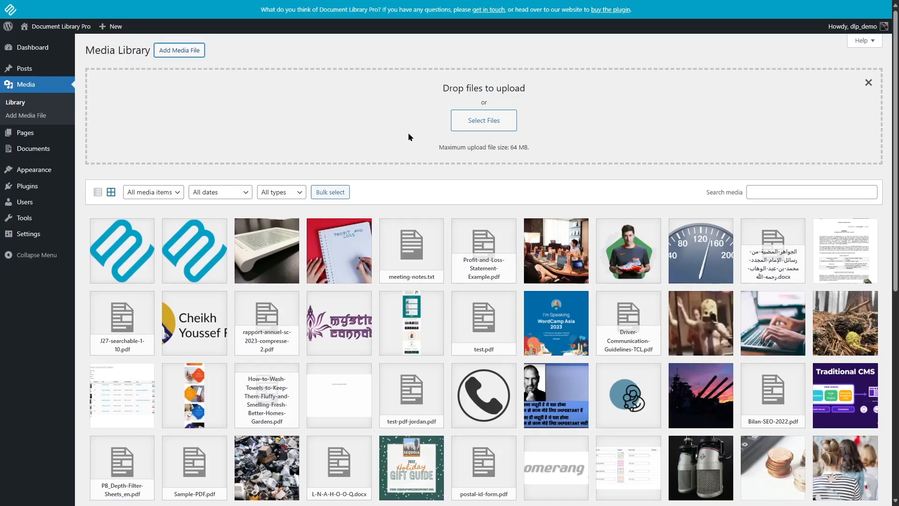
click(869, 83)
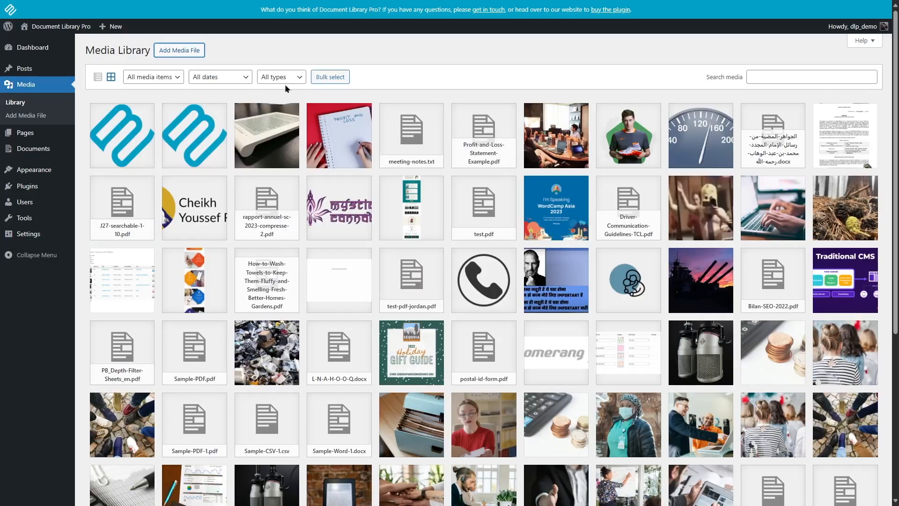
In media list view, choose the Add to document library bulk action for meeting-notes and Profit-and-Loss-Statement-Example, but deselect both files without applying it.
click(490, 53)
click(97, 78)
click(94, 301)
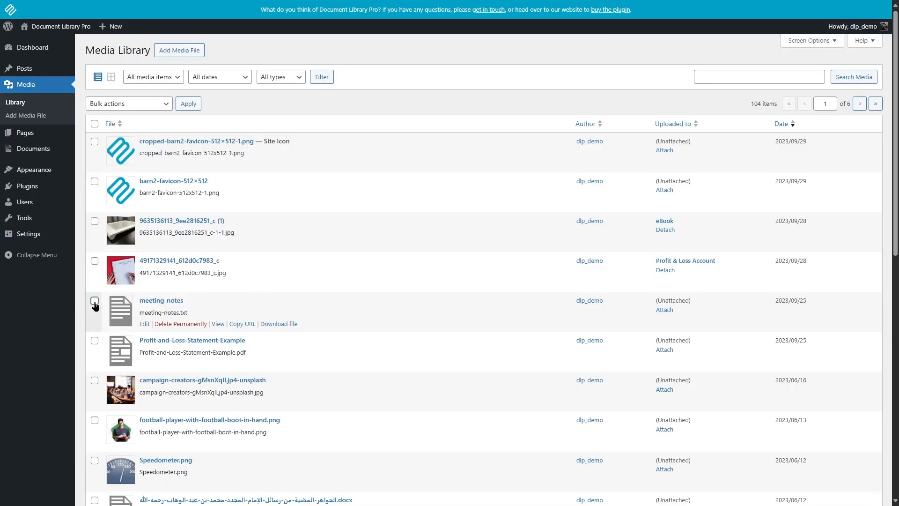
click(95, 341)
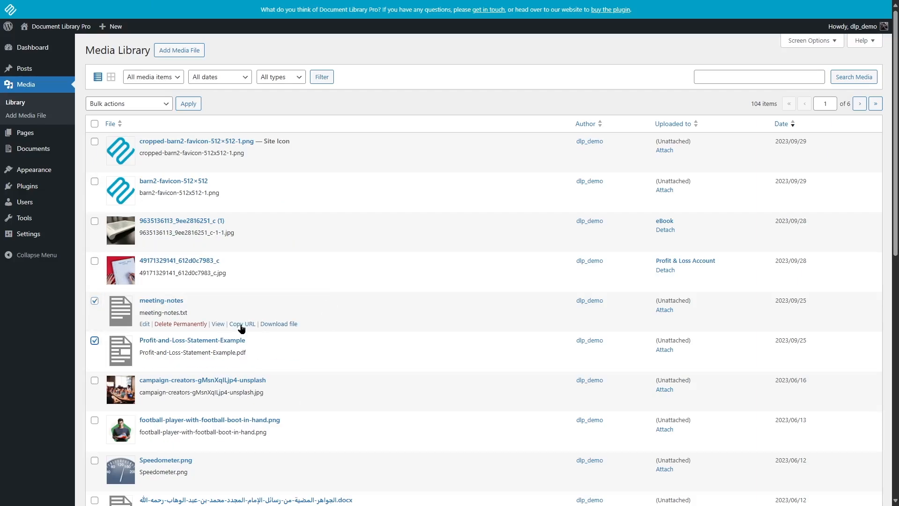
click(162, 104)
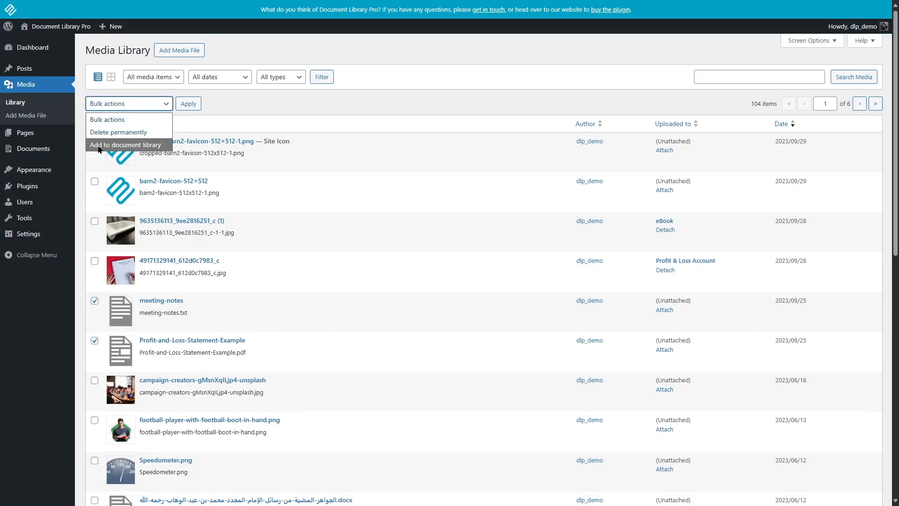
click(152, 146)
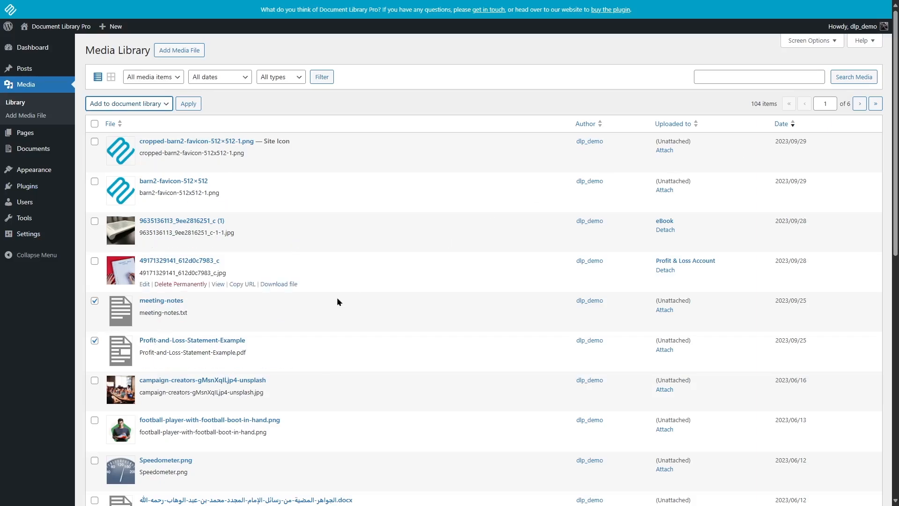
click(94, 301)
click(94, 340)
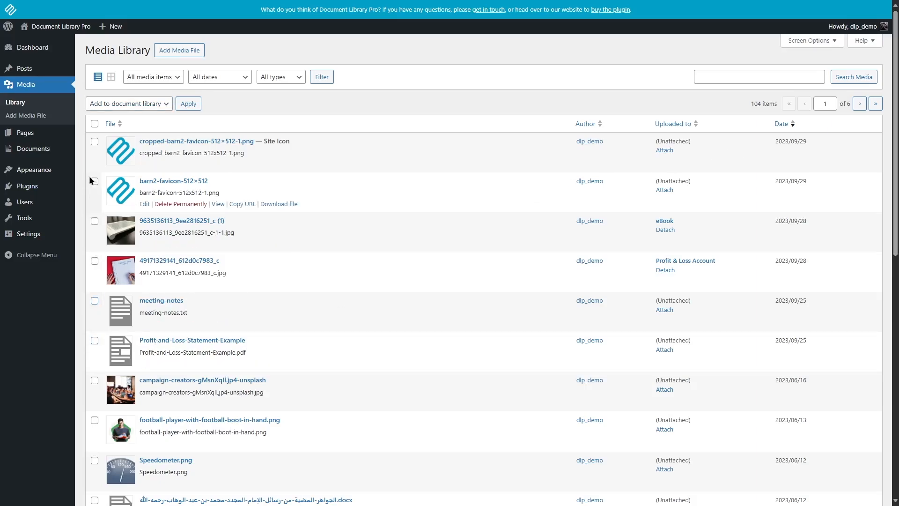
Start a new document and examine its content, excerpt, slug, category, tag, author, file type and featured image fields.
mouse_move(33, 149)
click(104, 162)
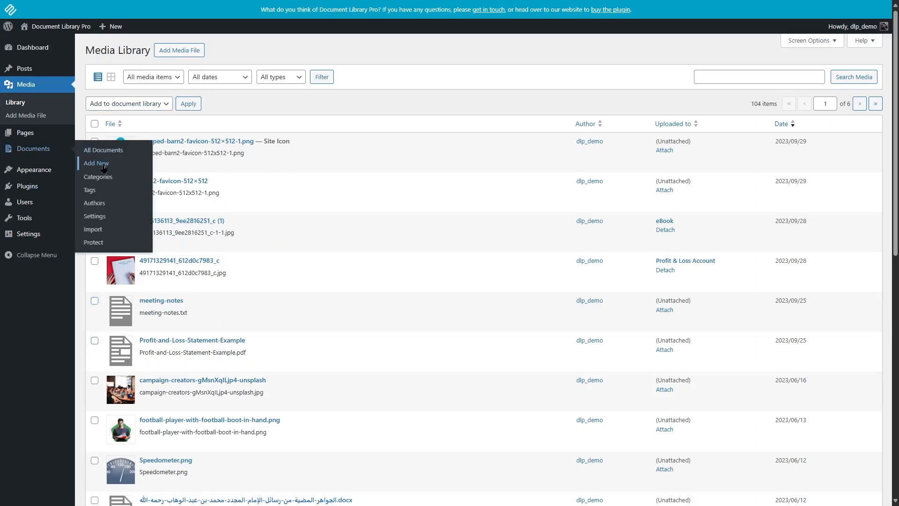
click(179, 301)
scroll(476, 295, down, 1)
scroll(476, 295, down, 3)
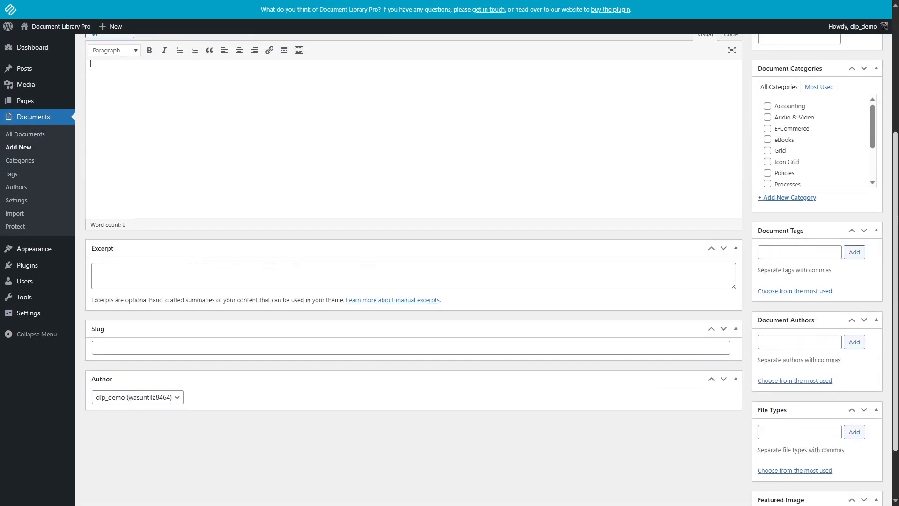
scroll(890, 281, up, 2)
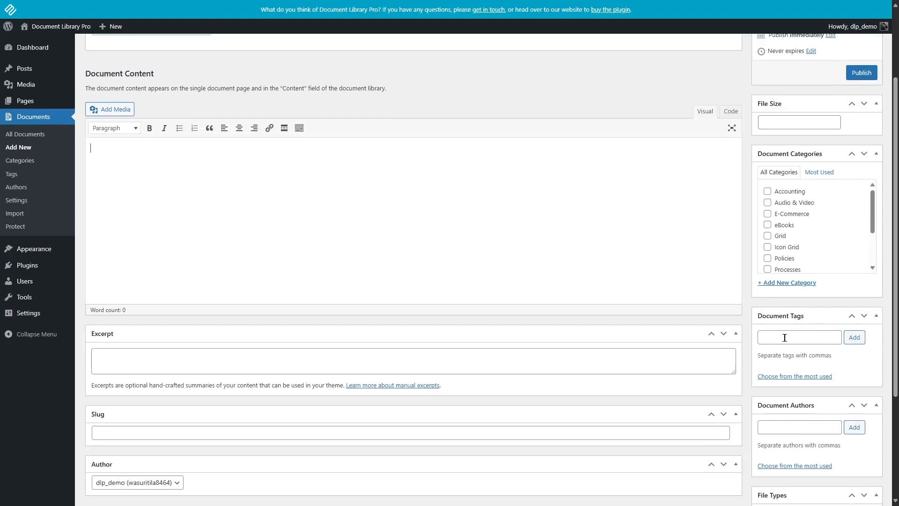
scroll(848, 336, down, 3)
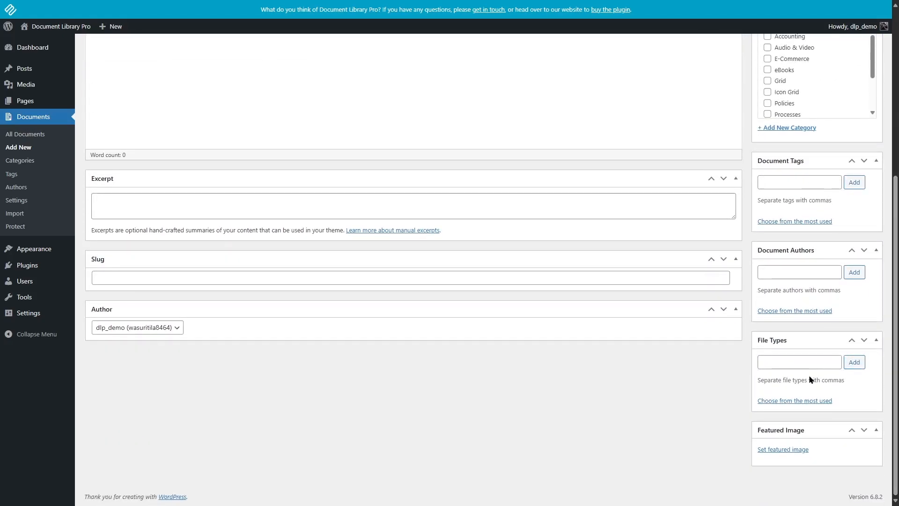
scroll(878, 449, up, 5)
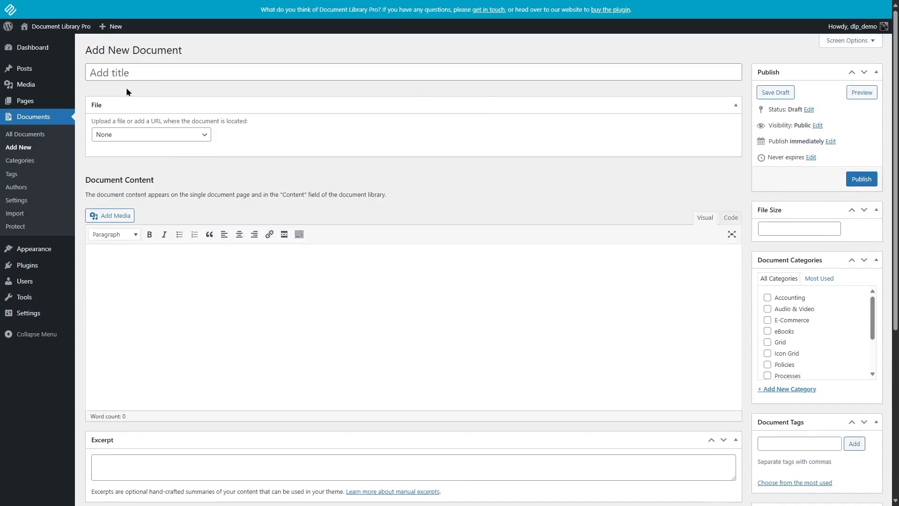
Set the new document's file source to File upload, look at the Upload files and Media Library options, and close the selector without choosing a file.
click(151, 134)
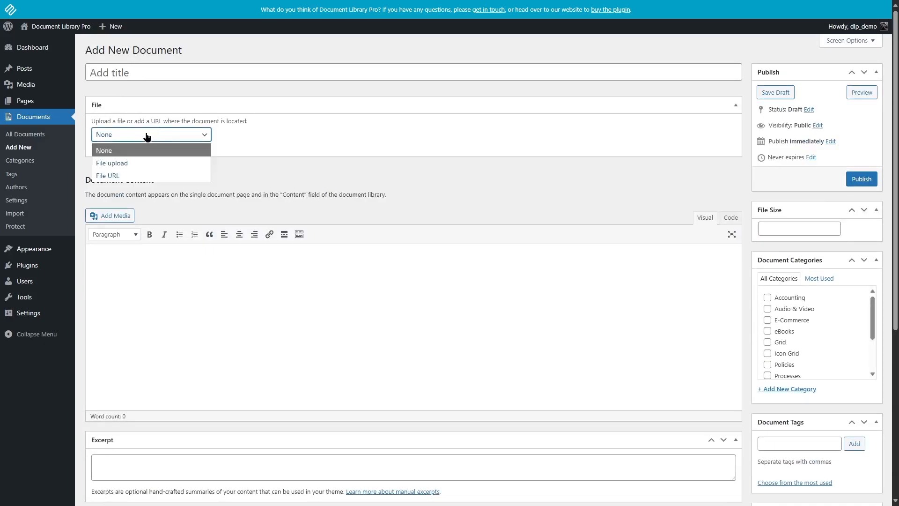
click(112, 163)
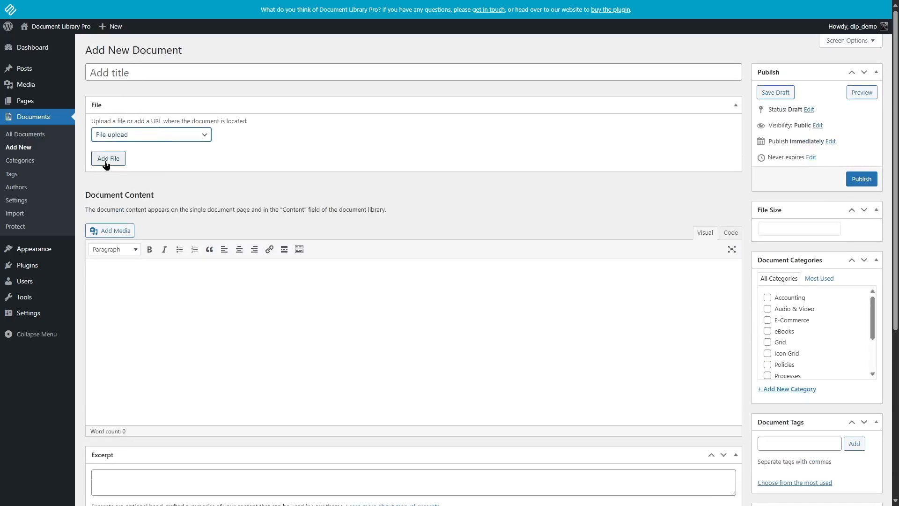
click(107, 160)
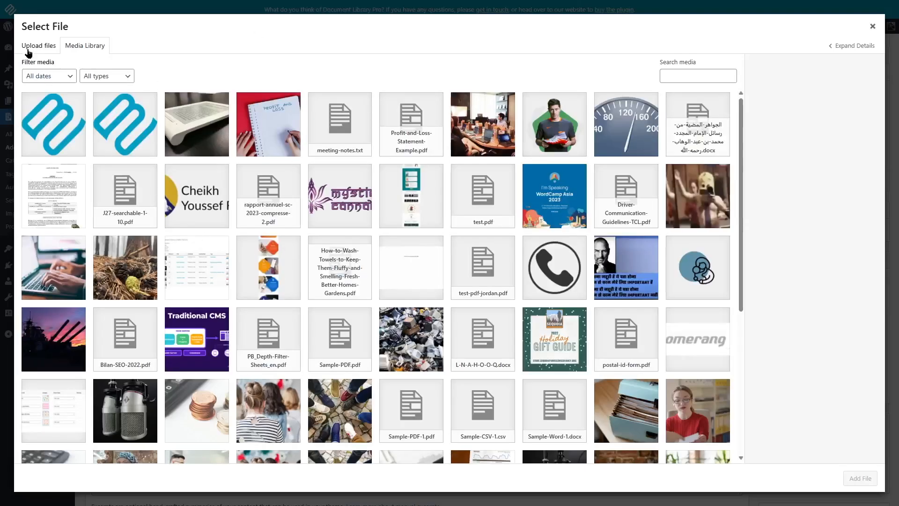
click(39, 45)
click(71, 47)
click(38, 46)
click(876, 35)
Set the new document's file source to File URL and activate its URL field.
click(140, 136)
click(133, 176)
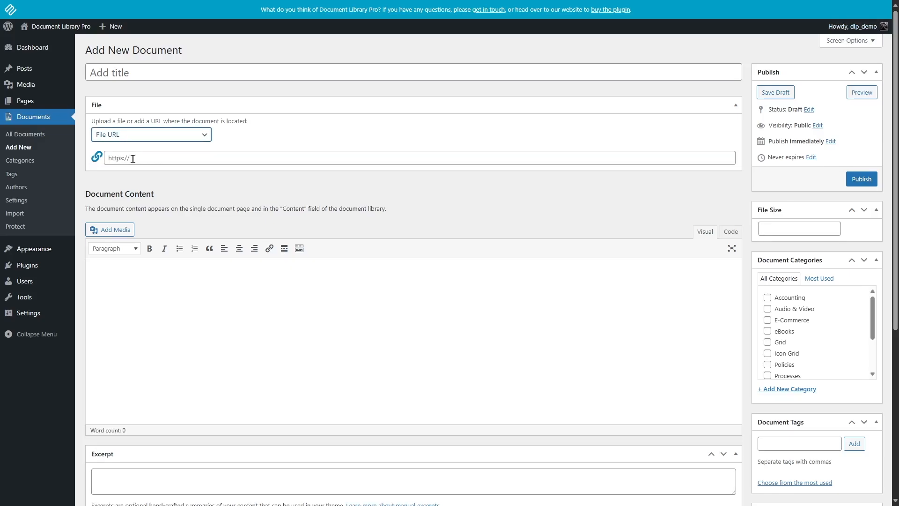
click(133, 158)
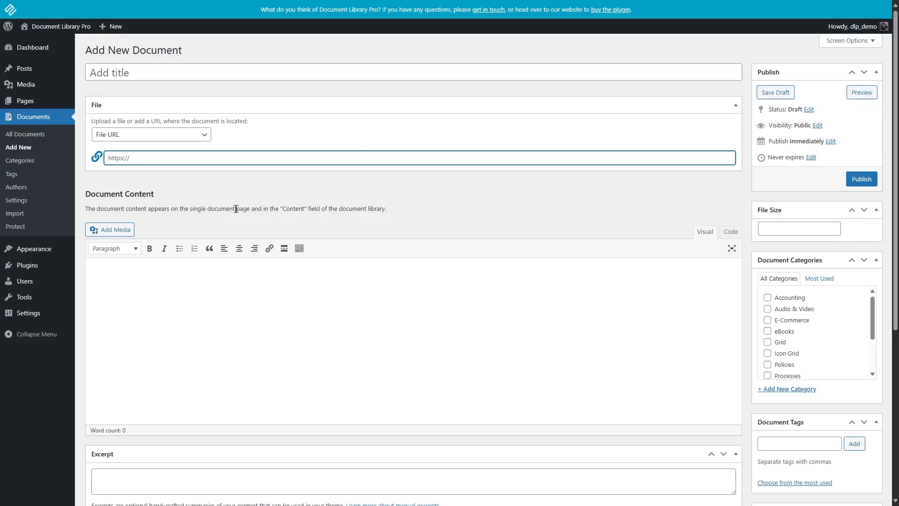
Open the document import page to view the drag-and-drop and CSV upload options.
click(42, 220)
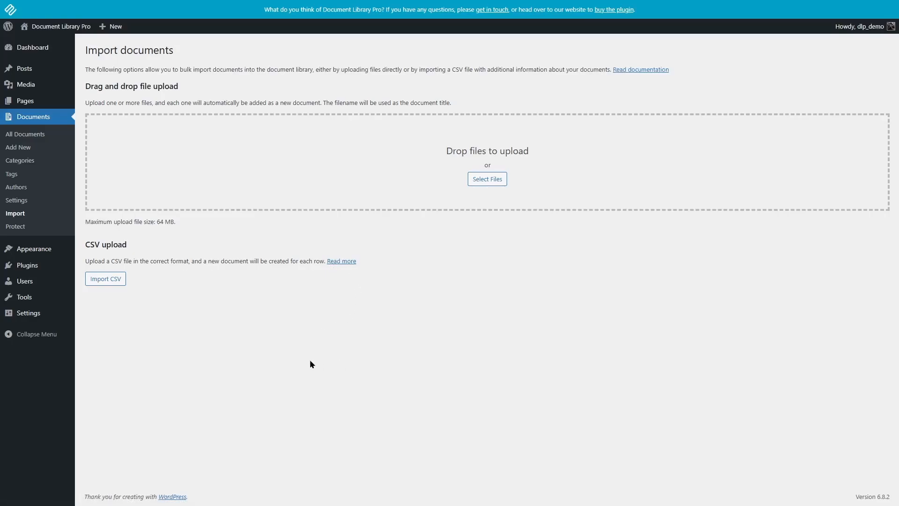
Set the default layout to Grid in the document library's display settings and save the changes.
click(34, 202)
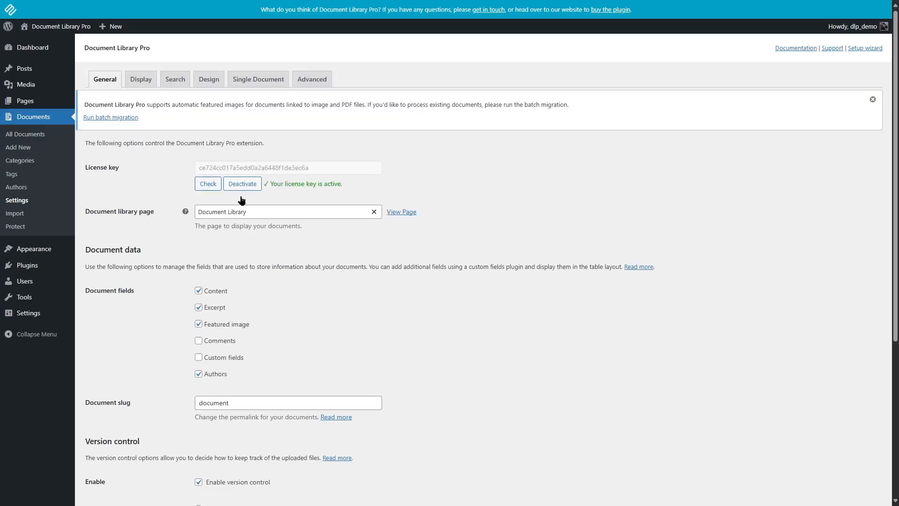
click(139, 80)
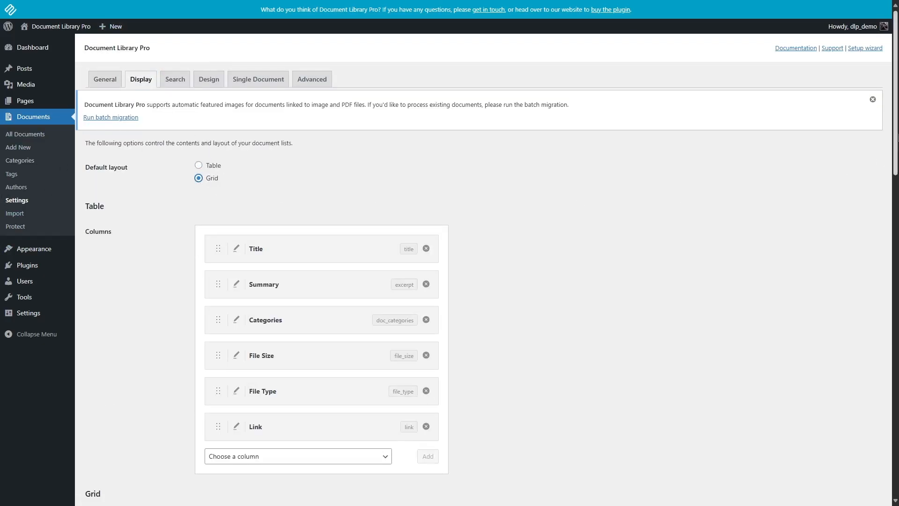
scroll(197, 183, down, 20)
click(108, 470)
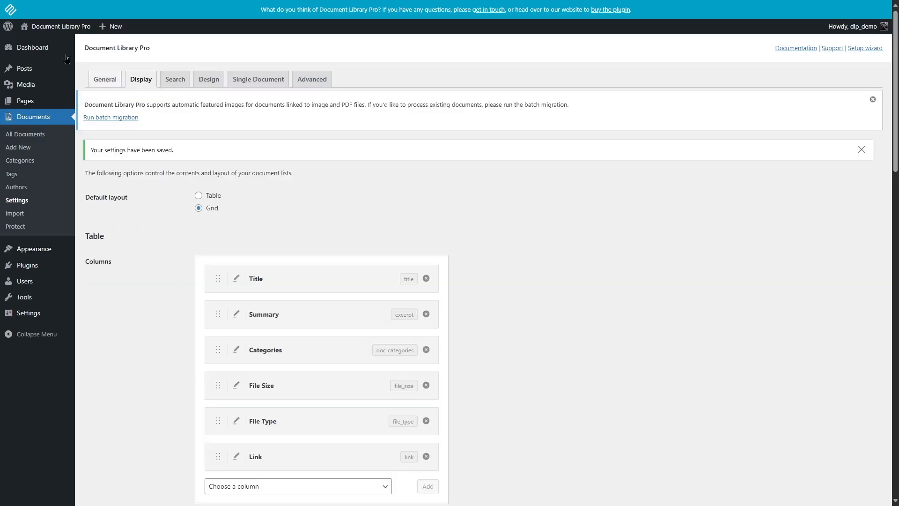
Visit the front-end document library and examine the documents in the grid layout.
mouse_move(51, 28)
click(49, 48)
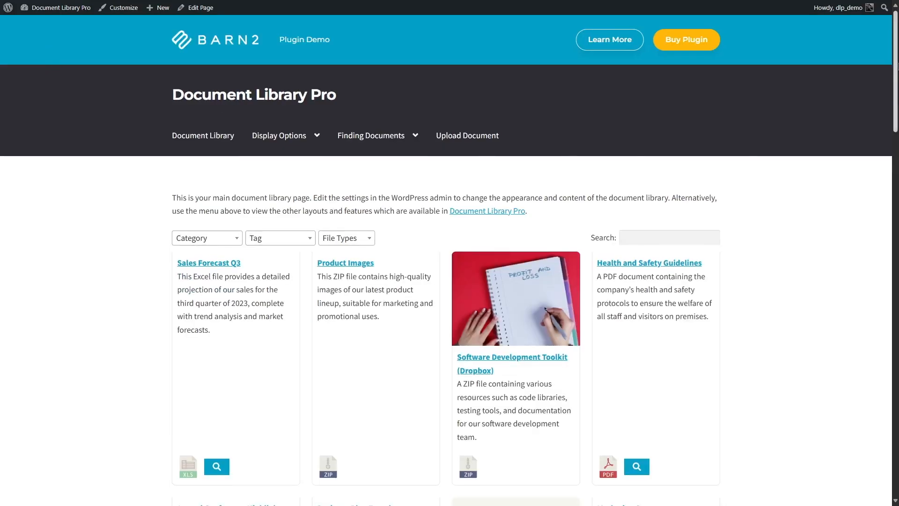
scroll(861, 97, down, 2)
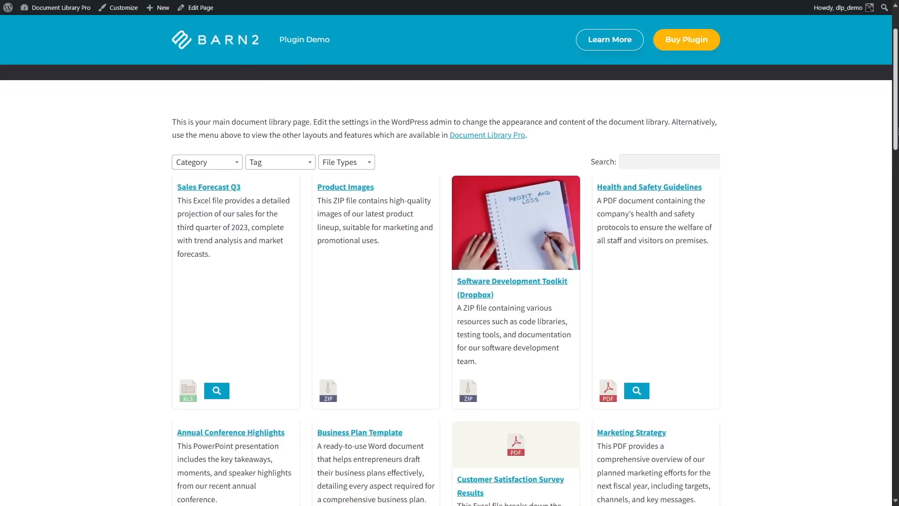
scroll(679, 164, down, 1)
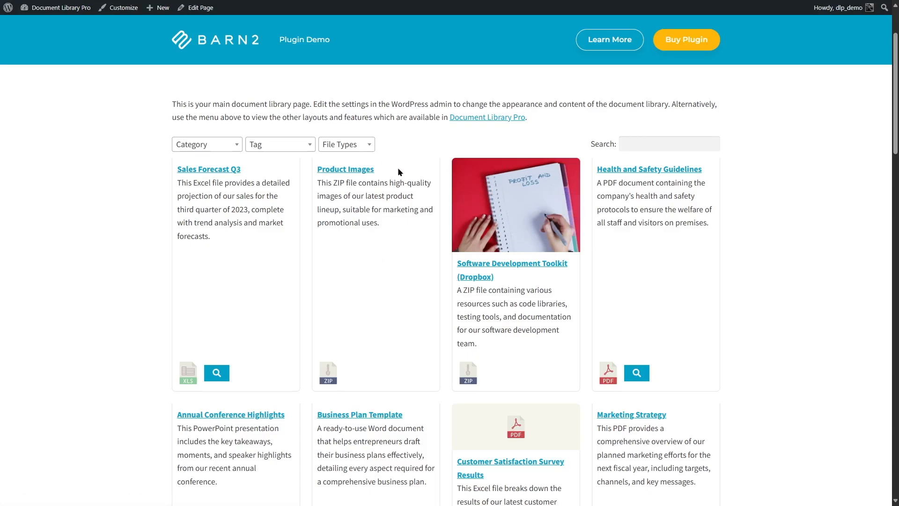
scroll(373, 214, down, 2)
scroll(446, 286, down, 20)
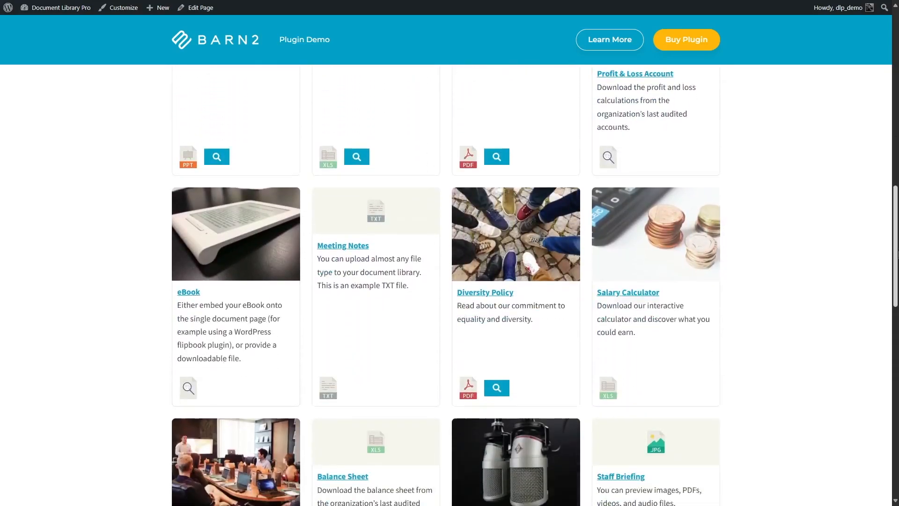
scroll(446, 286, down, 6)
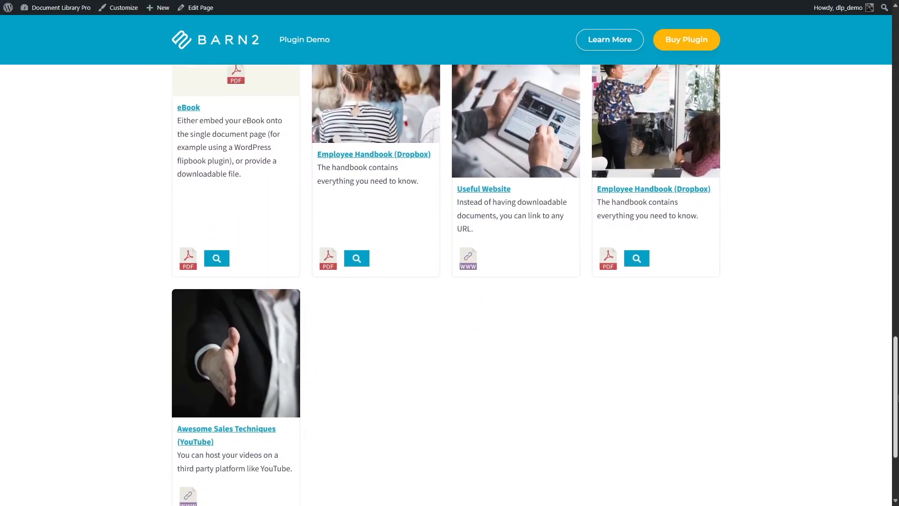
scroll(446, 286, up, 15)
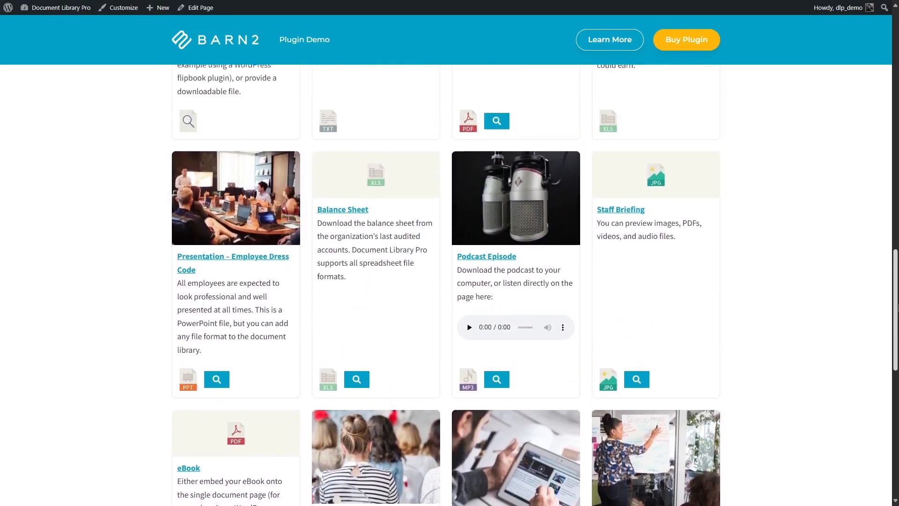
scroll(321, 354, up, 10)
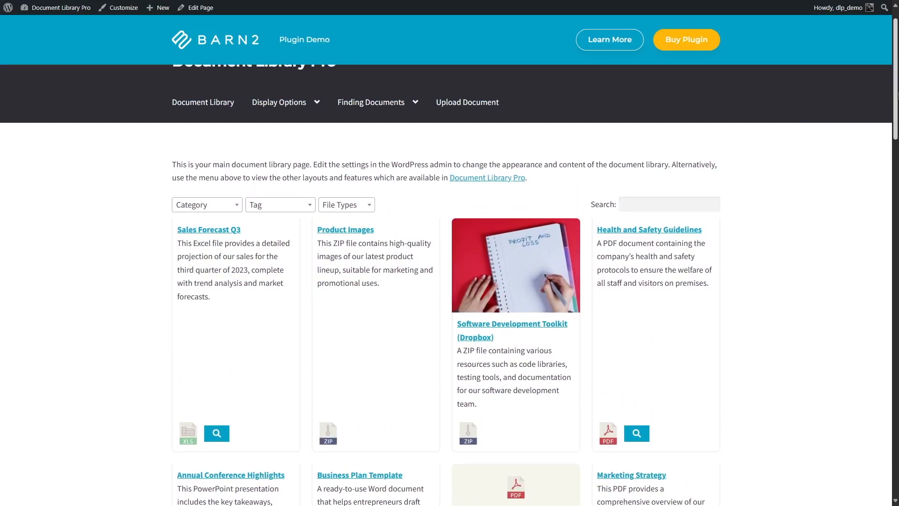
scroll(446, 286, down, 20)
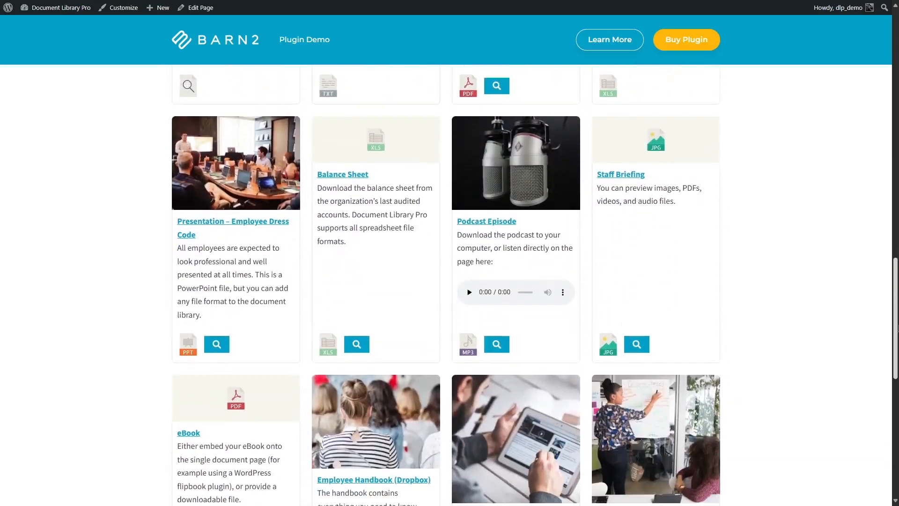
View the remaining grid documents and return to the Document Library Pro display settings in the site's admin area.
scroll(446, 285, down, 2)
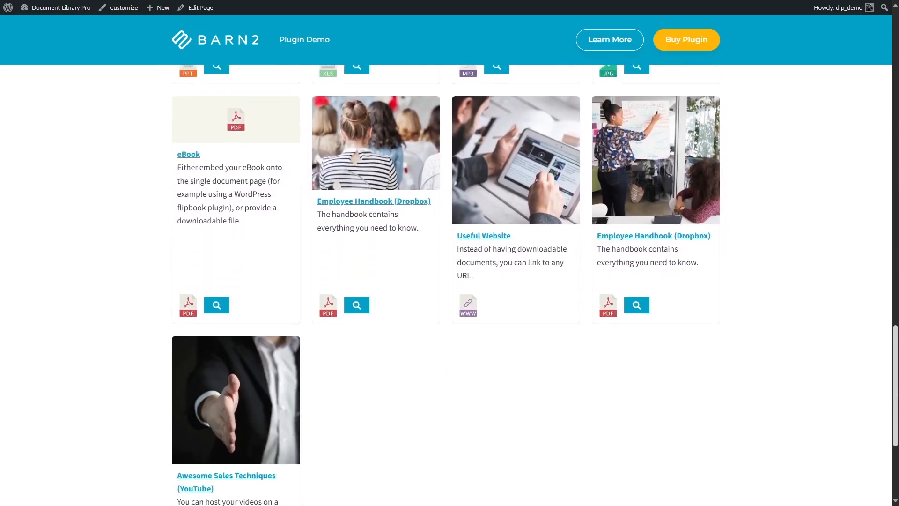
scroll(446, 286, up, 20)
click(49, 23)
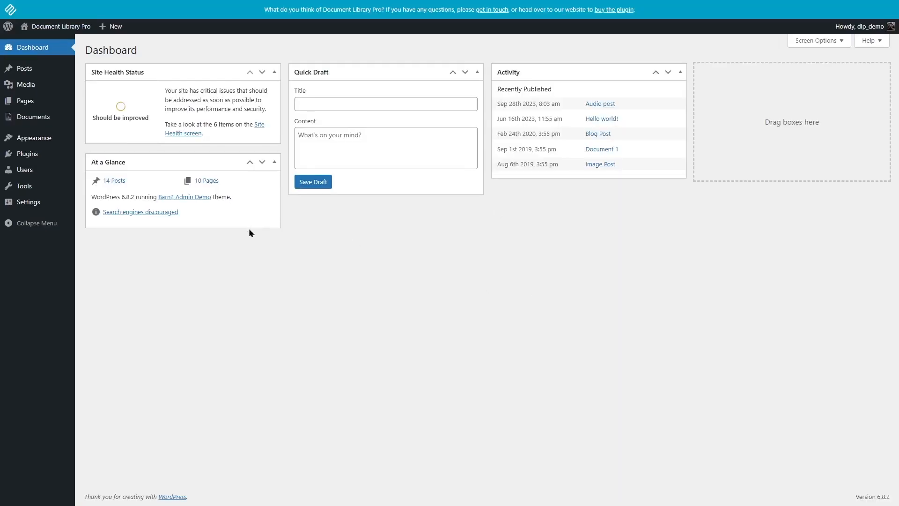
click(89, 180)
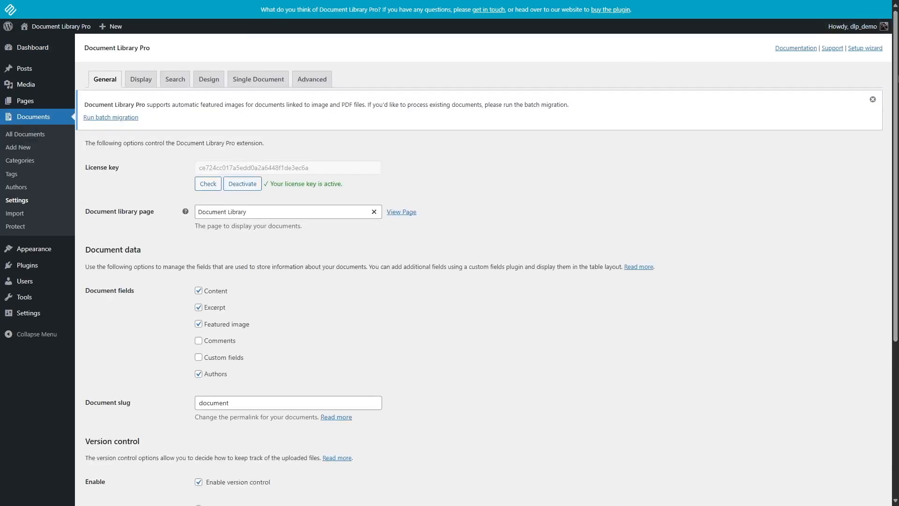
click(136, 84)
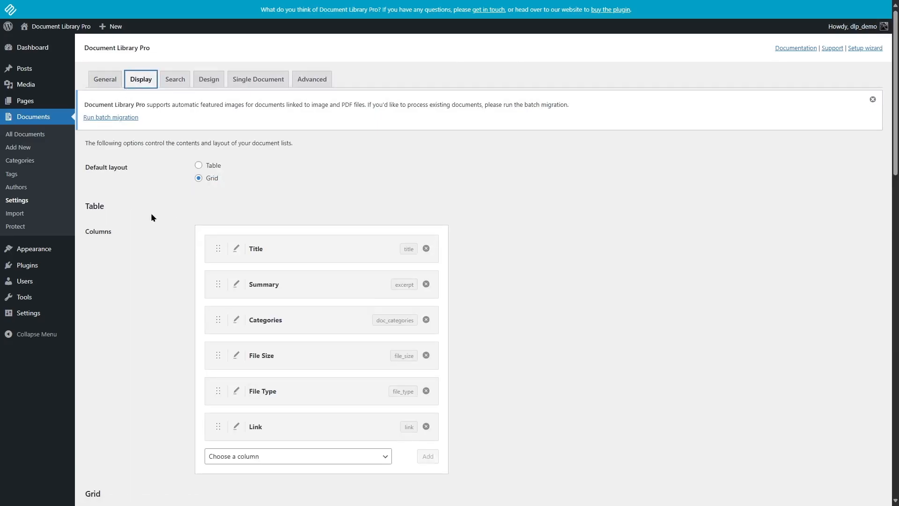
Review the grid content, clickable fields and number of columns options in the display settings.
scroll(305, 297, down, 5)
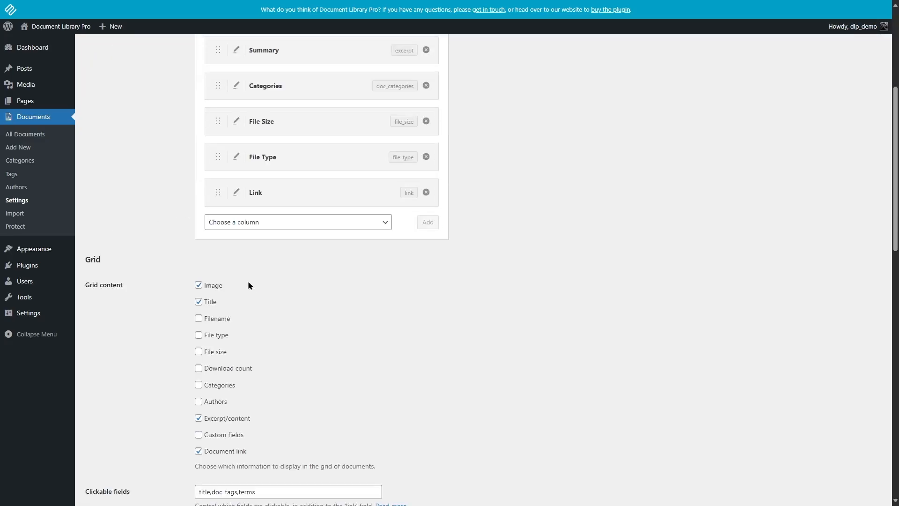
scroll(259, 287, down, 1)
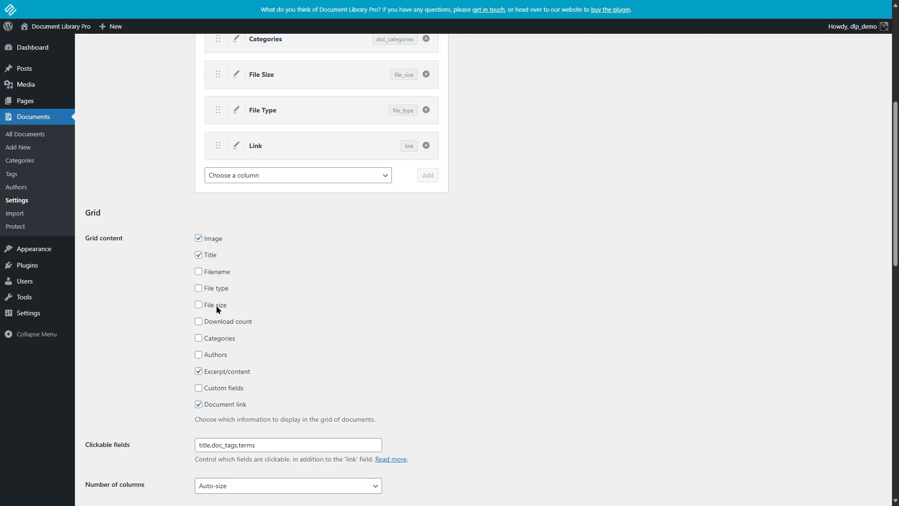
scroll(418, 365, down, 6)
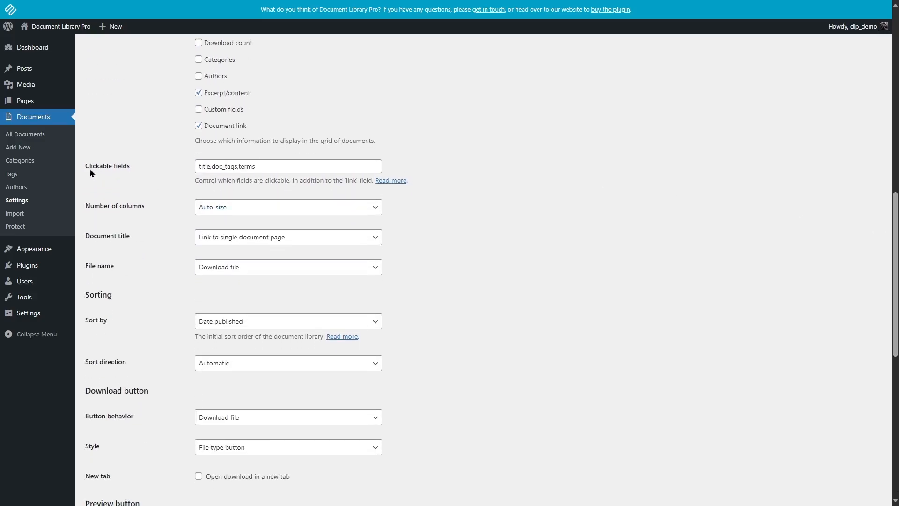
click(280, 212)
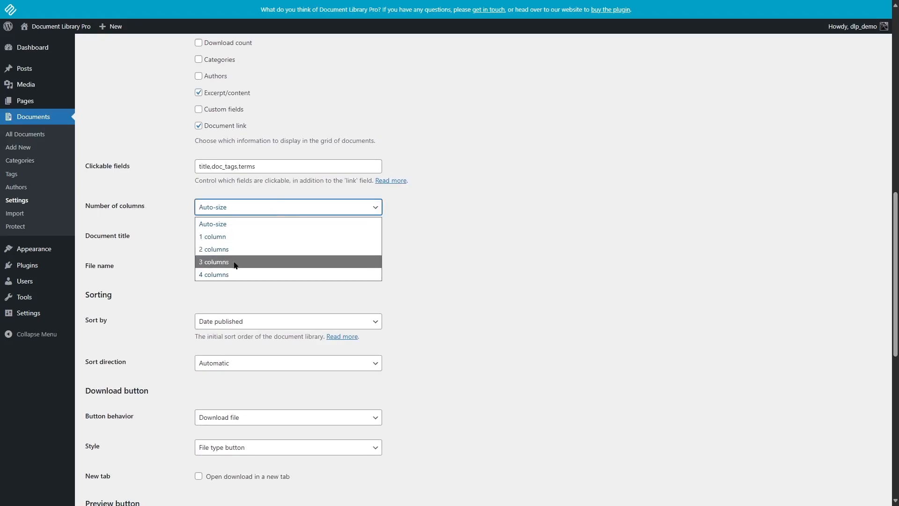
click(654, 270)
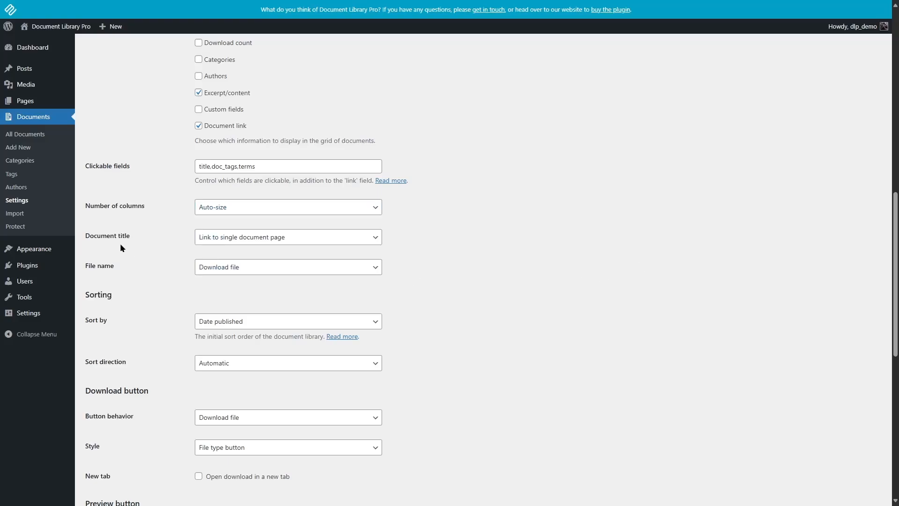
Review the document title and file name link choices, and look over the remaining display settings.
click(291, 239)
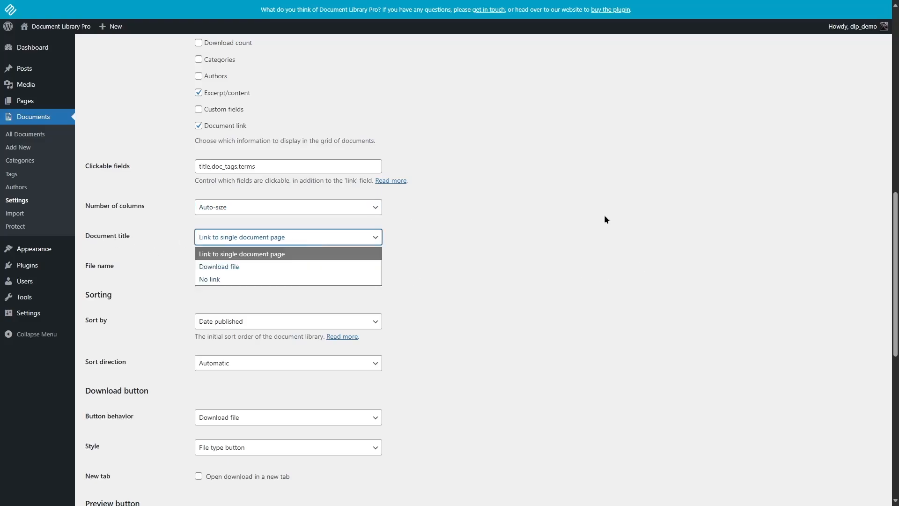
click(483, 241)
click(283, 266)
click(586, 238)
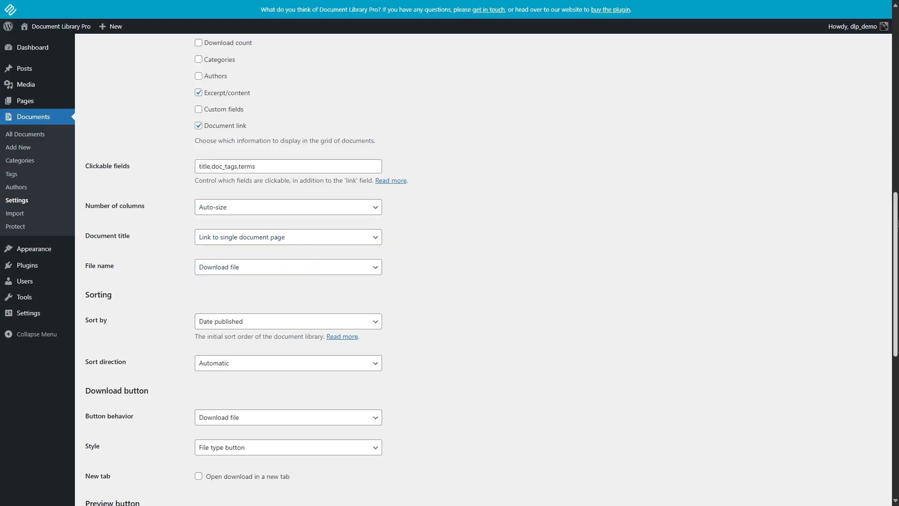
scroll(586, 238, down, 6)
scroll(528, 236, down, 3)
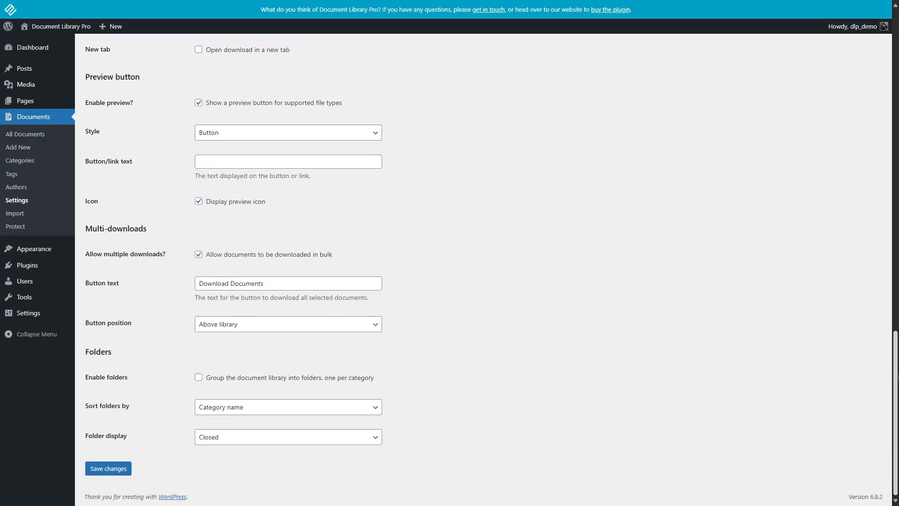
scroll(528, 237, up, 20)
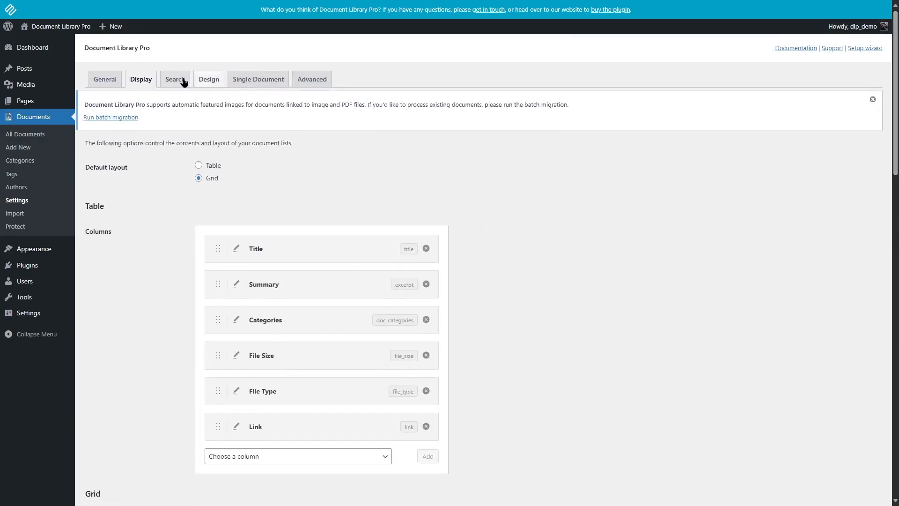
Examine the plugin's Search, Design, Single Document and Advanced settings.
click(183, 82)
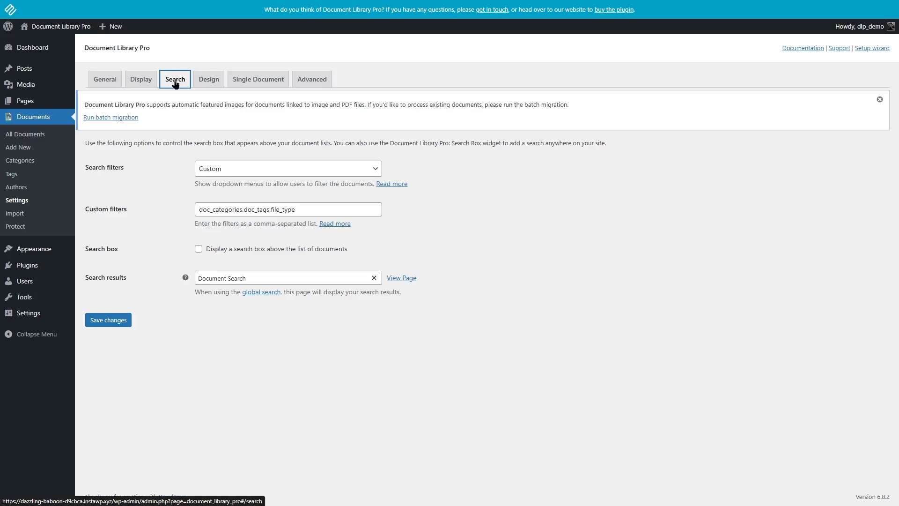
click(207, 84)
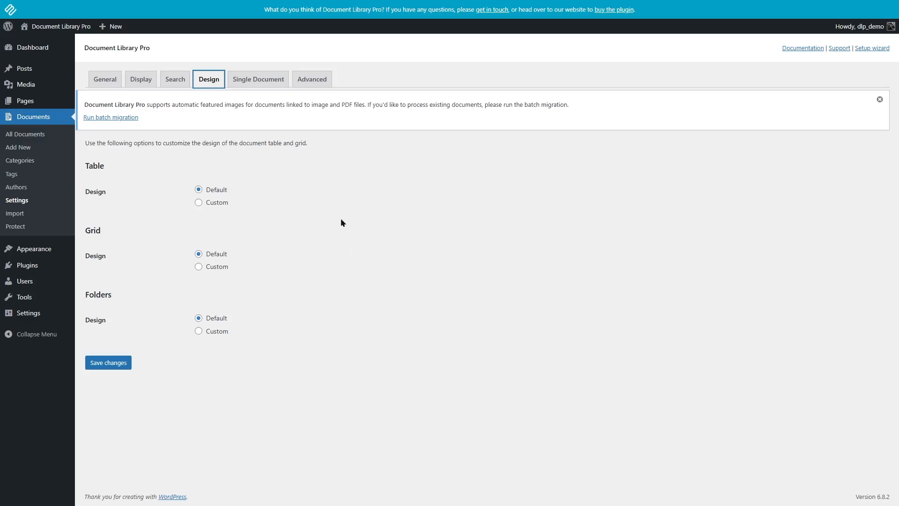
click(252, 87)
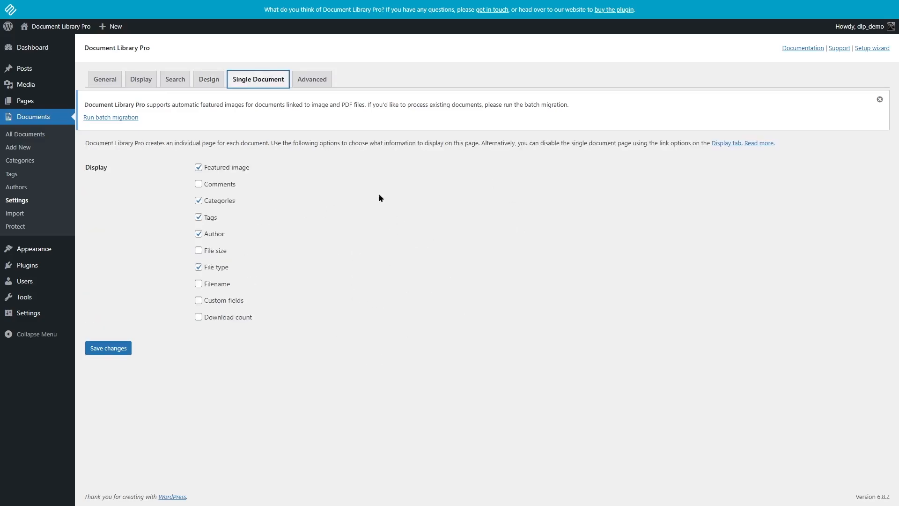
click(201, 82)
click(251, 78)
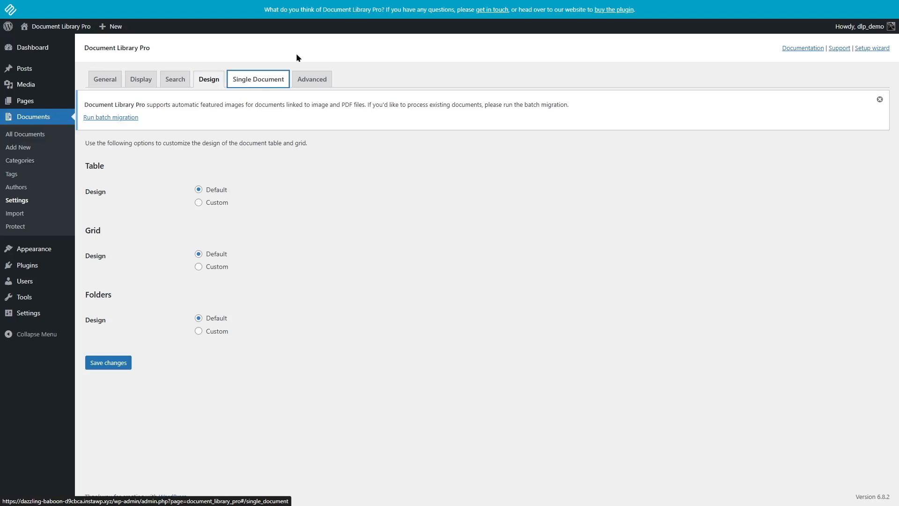
click(251, 84)
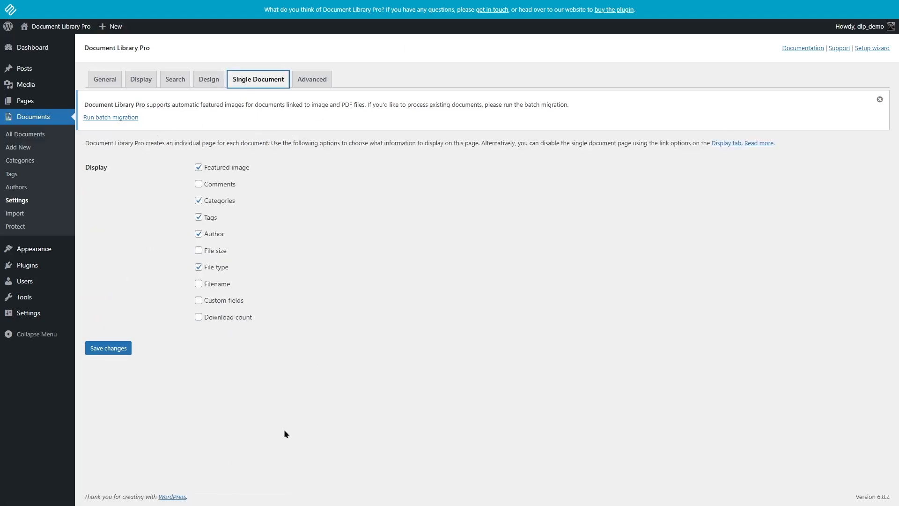
click(311, 78)
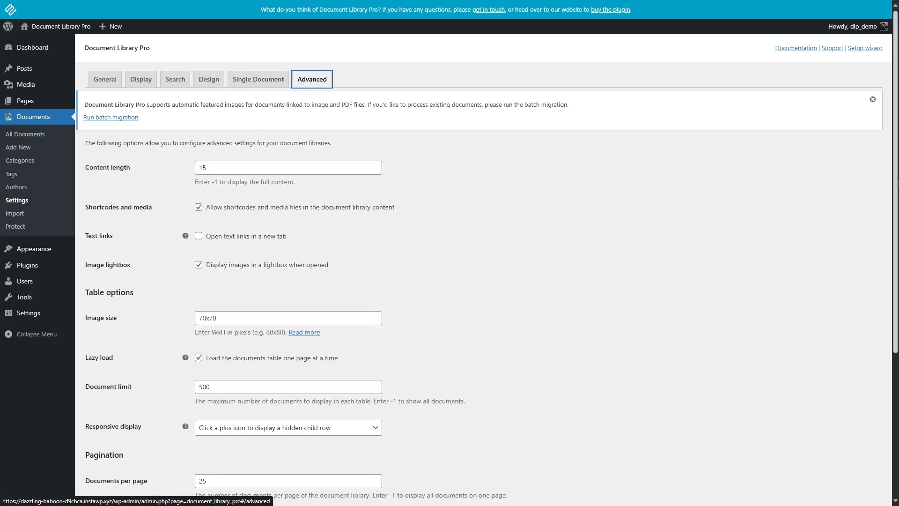
scroll(895, 238, down, 2)
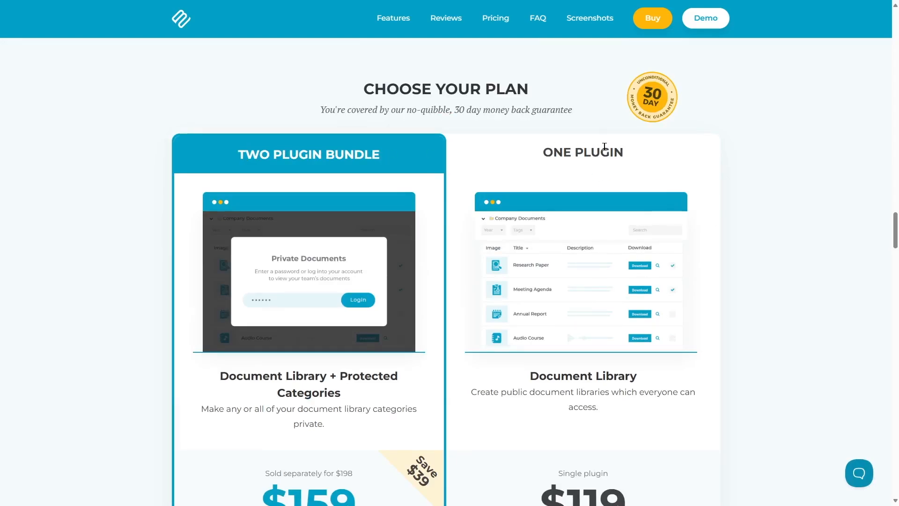
Compare the plans on the Barn2 pricing page and check the single plugin's annual and lifetime site options.
scroll(604, 147, down, 1)
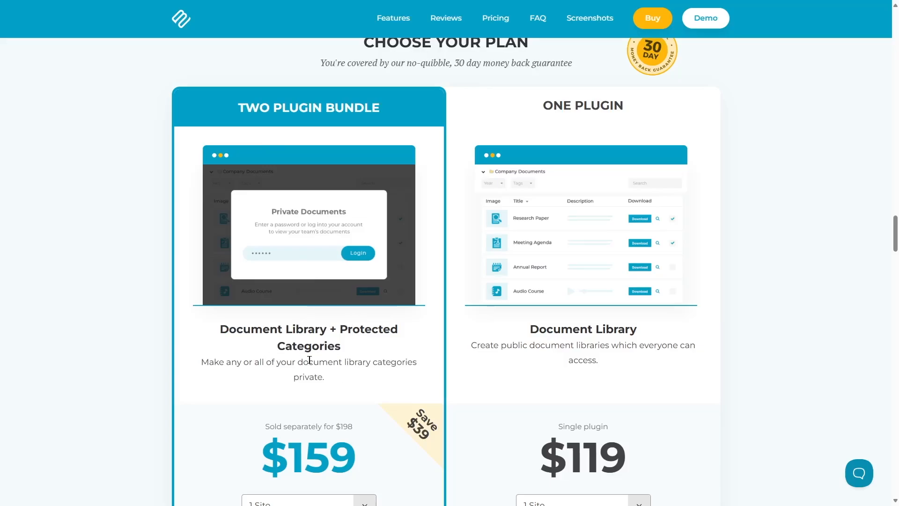
scroll(442, 345, down, 2)
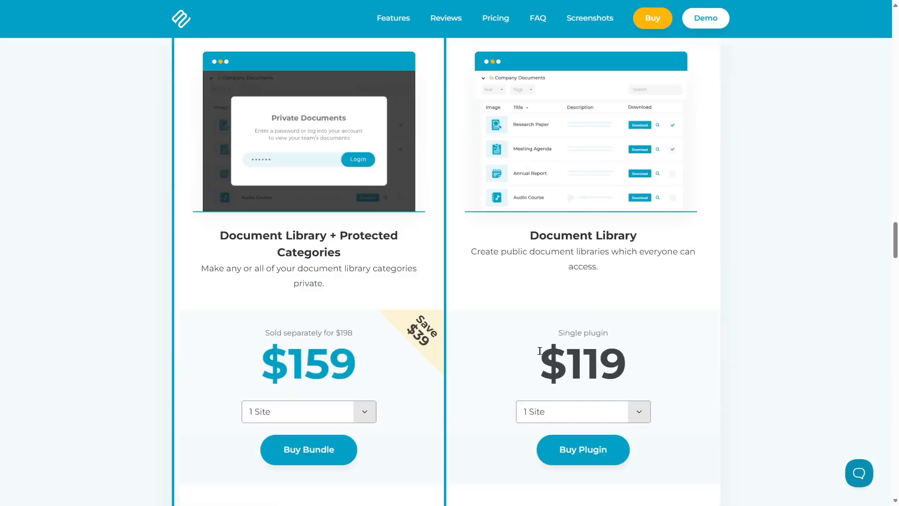
scroll(627, 347, down, 2)
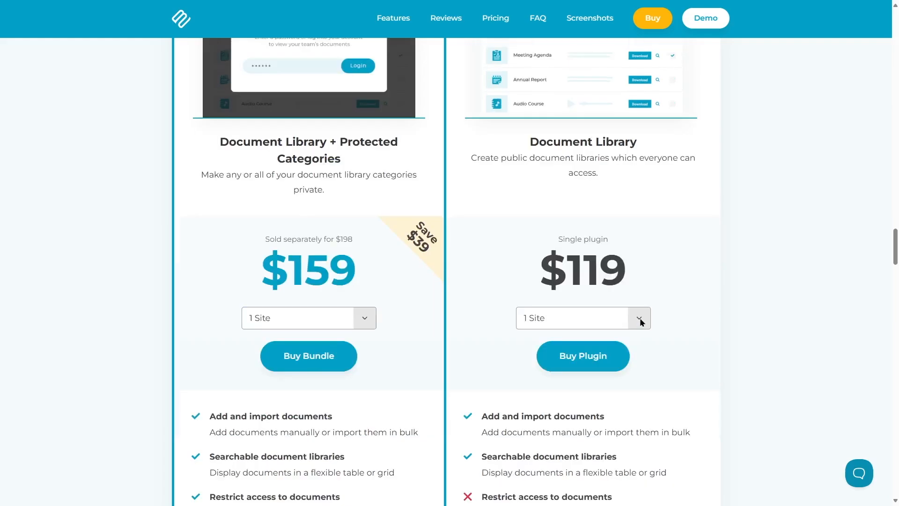
click(640, 319)
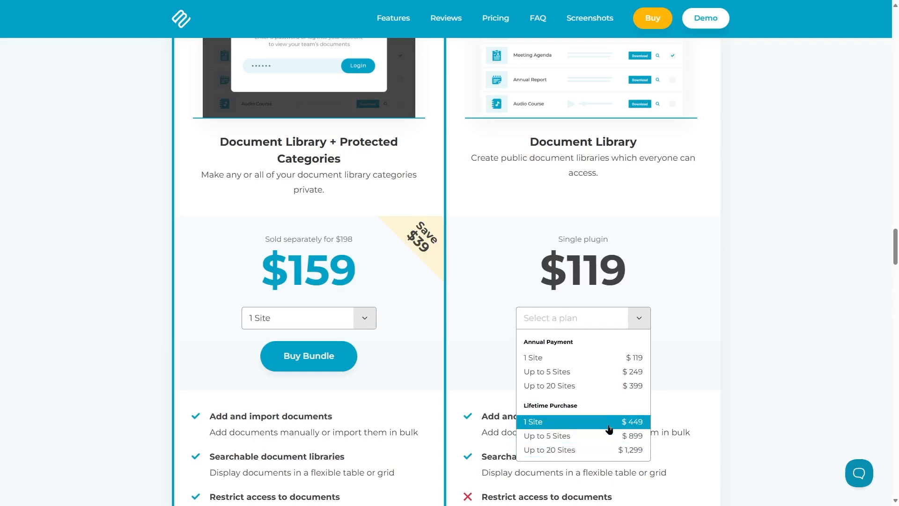
click(609, 424)
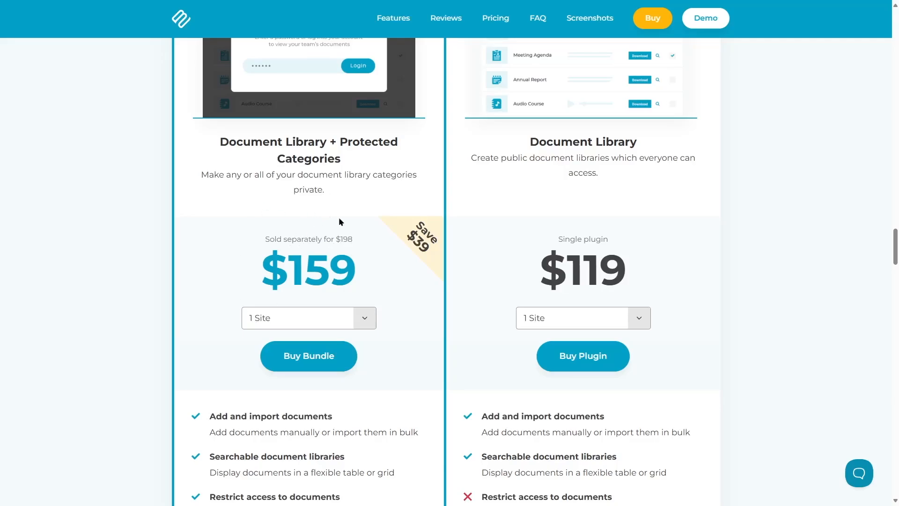
Check the Two Plugin Bundle's annual and lifetime site options and return to the start of the product page.
click(367, 319)
scroll(328, 318, down, 1)
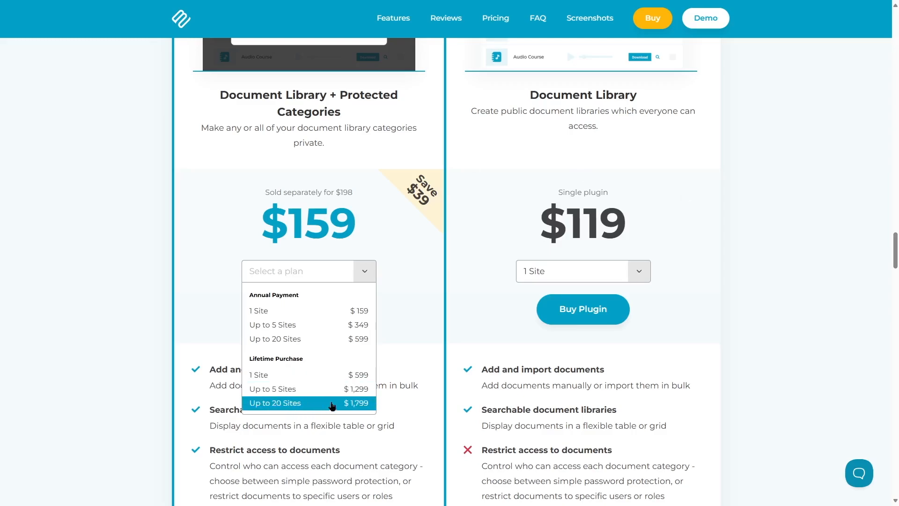
click(330, 404)
scroll(331, 407, up, 10)
scroll(450, 253, up, 15)
scroll(450, 253, up, 15)
scroll(450, 253, up, 15)
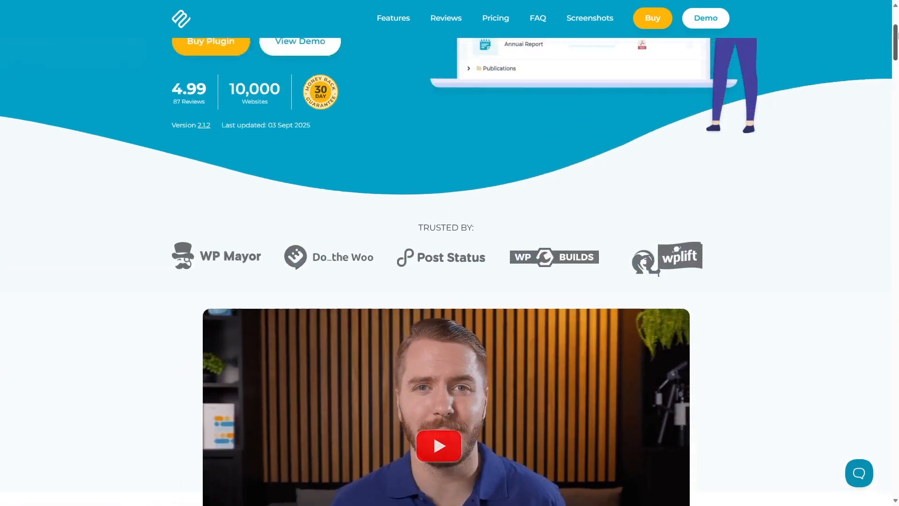
scroll(450, 253, up, 5)
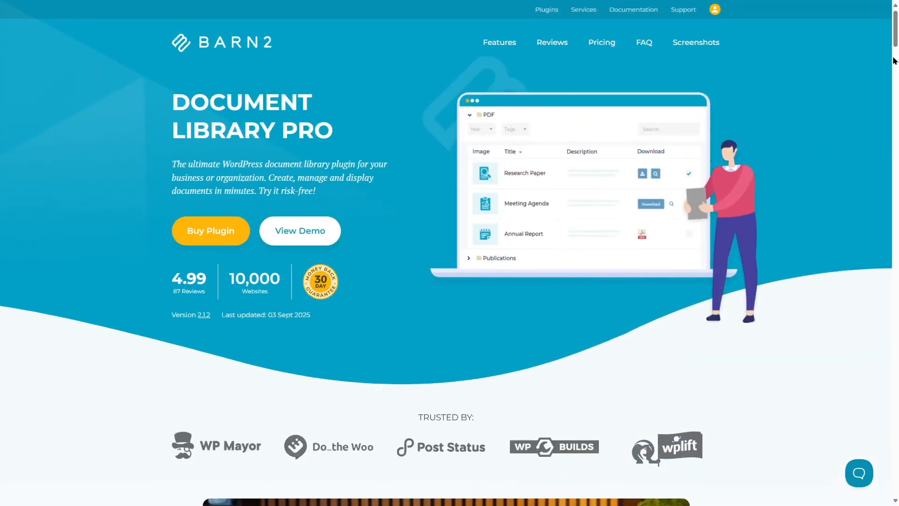